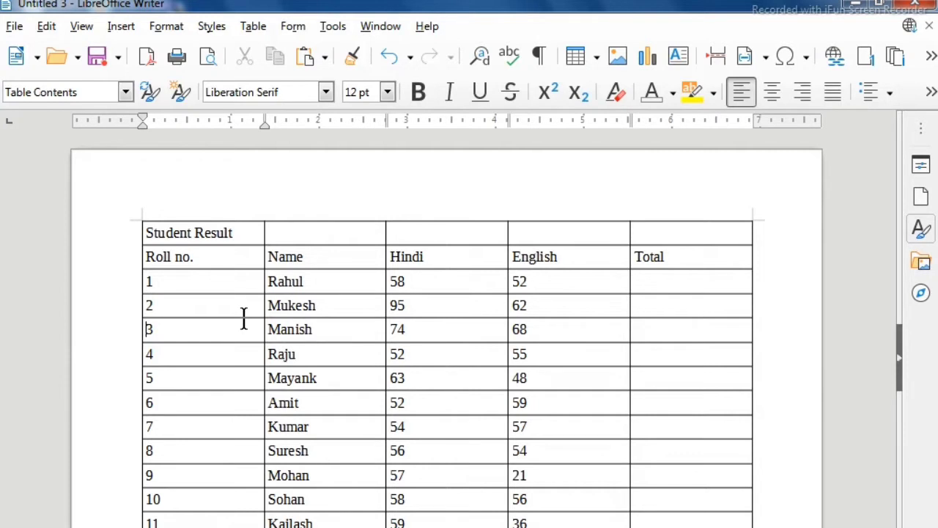
{"action": "left_click", "coordinate": [303, 236]}
{"action": "left_click", "coordinate": [257, 28]}
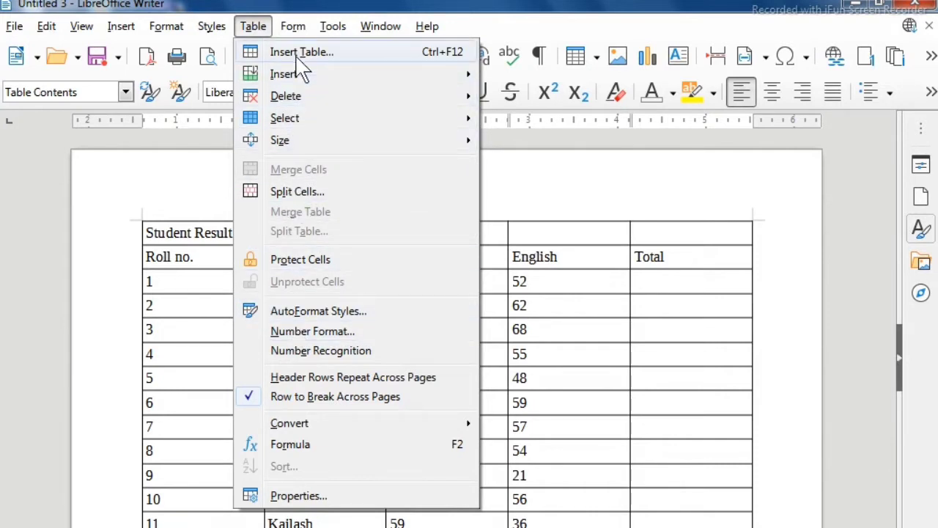
{"action": "mouse_move", "coordinate": [298, 75]}
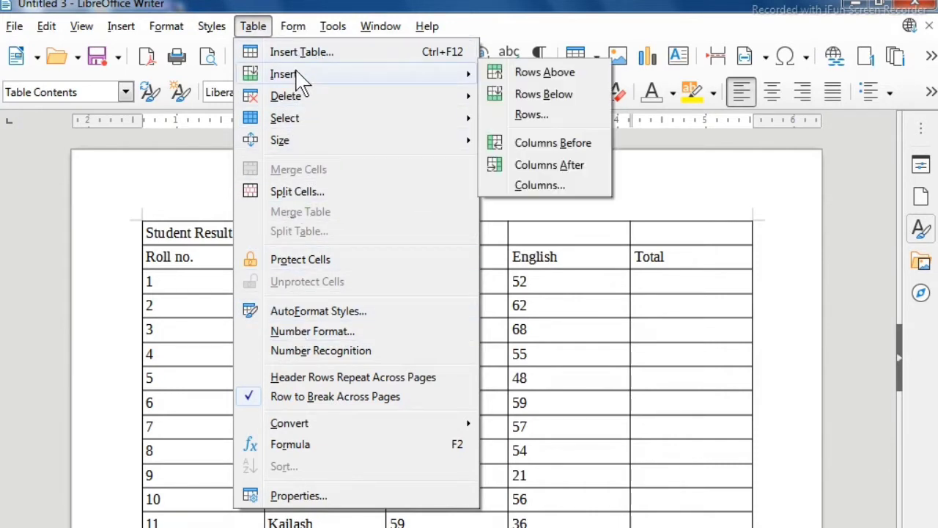
{"action": "mouse_move", "coordinate": [296, 102]}
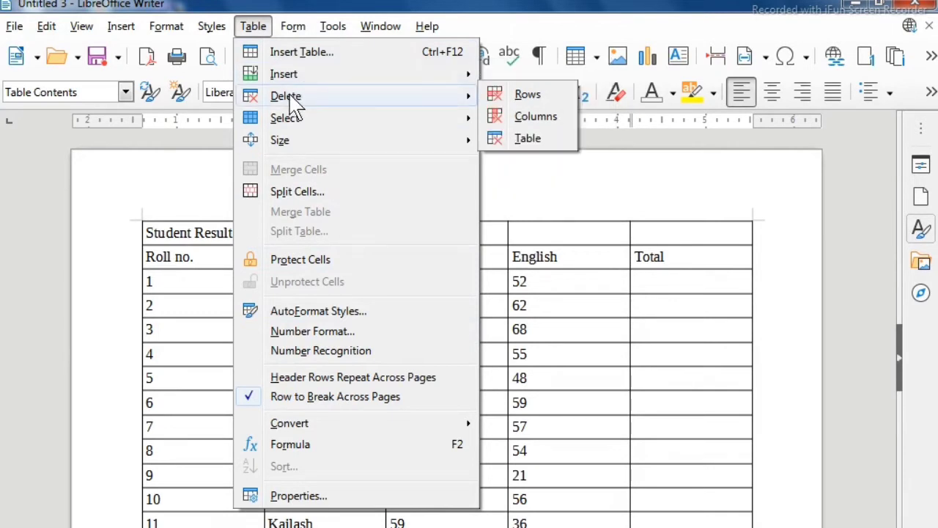
{"action": "mouse_move", "coordinate": [298, 123]}
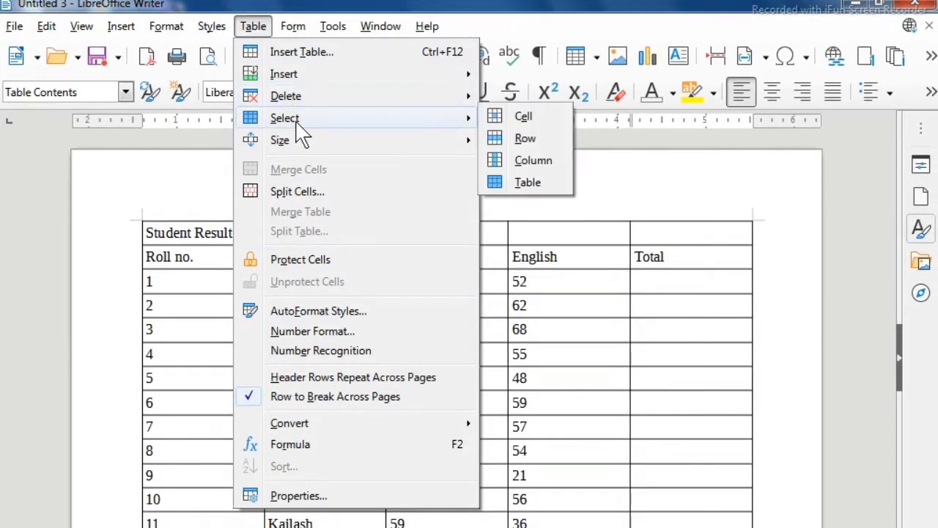
{"action": "mouse_move", "coordinate": [423, 147]}
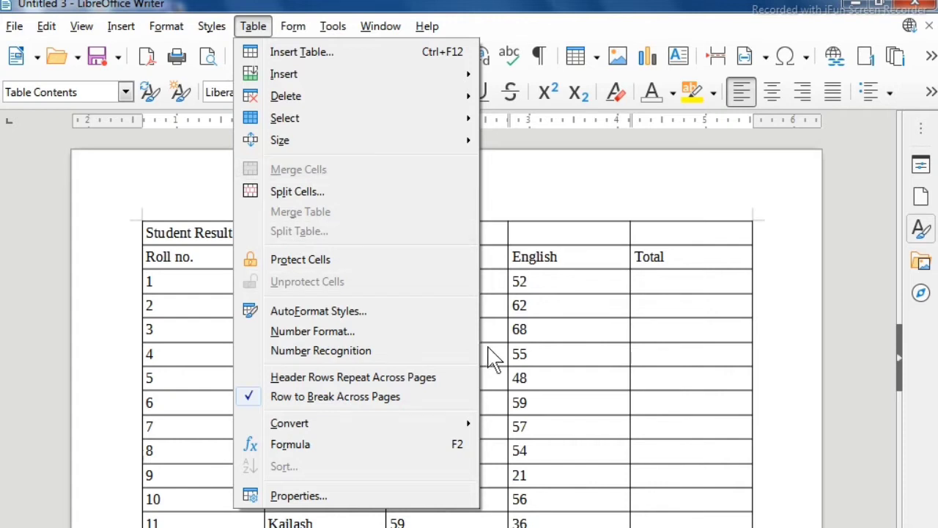
{"action": "left_click", "coordinate": [517, 344]}
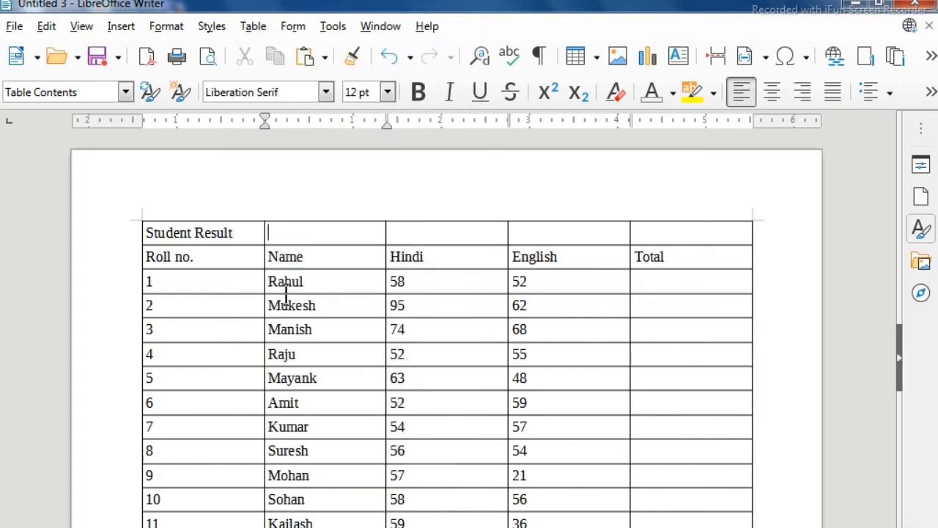
- Merge all five cells of the table's Student Result row into one cell
{"action": "left_click", "coordinate": [250, 236]}
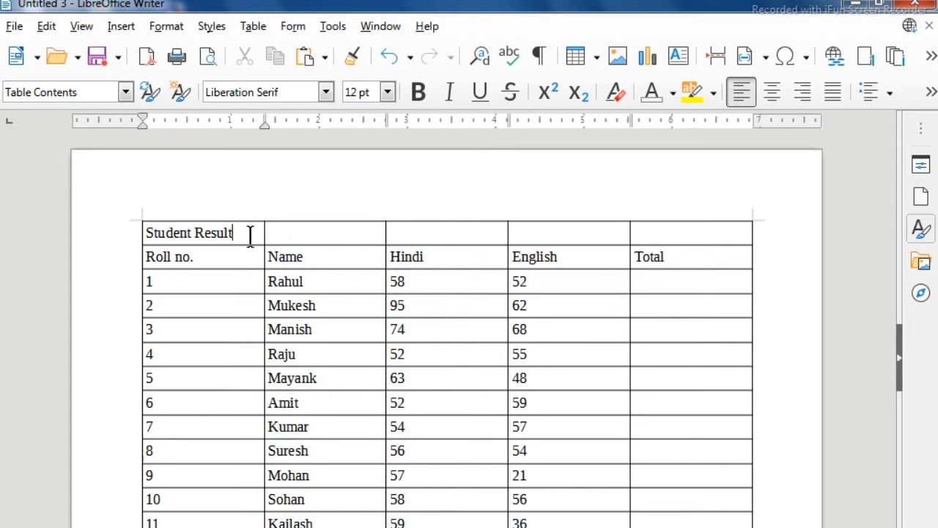
{"action": "left_click", "coordinate": [416, 233]}
{"action": "left_click", "coordinate": [515, 233]}
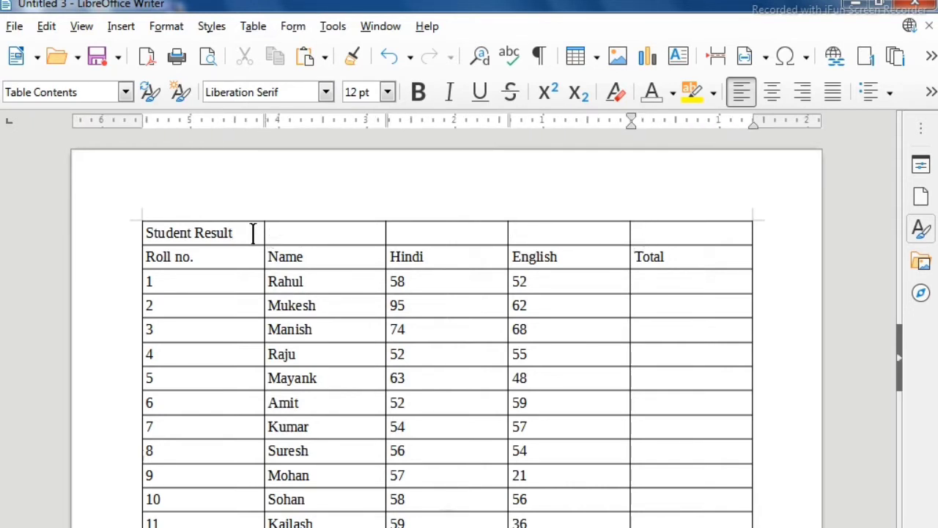
{"action": "left_click_drag", "start_coordinate": [256, 233], "coordinate": [655, 233]}
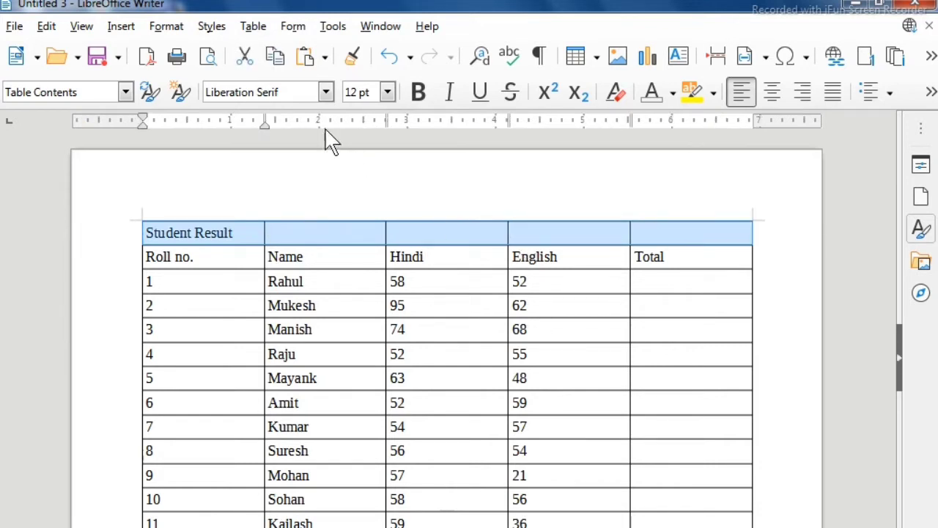
{"action": "left_click", "coordinate": [253, 29]}
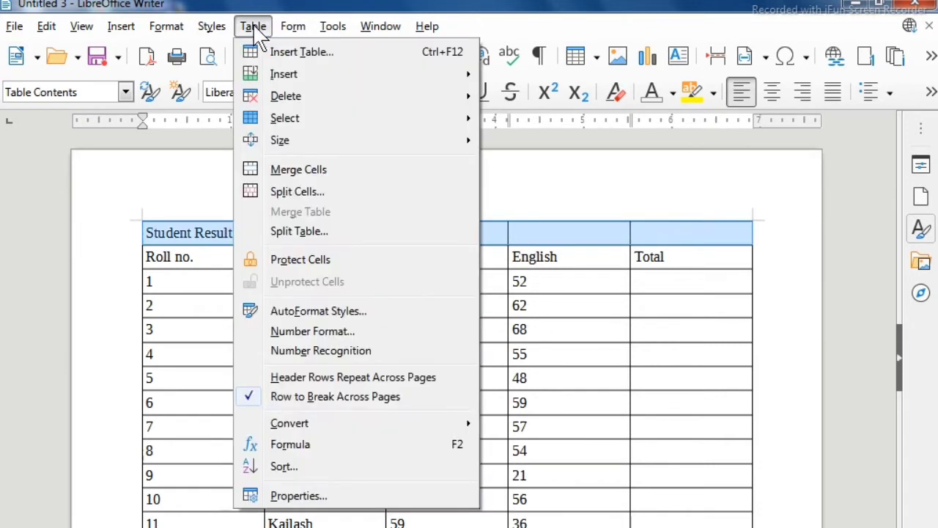
{"action": "left_click", "coordinate": [283, 176]}
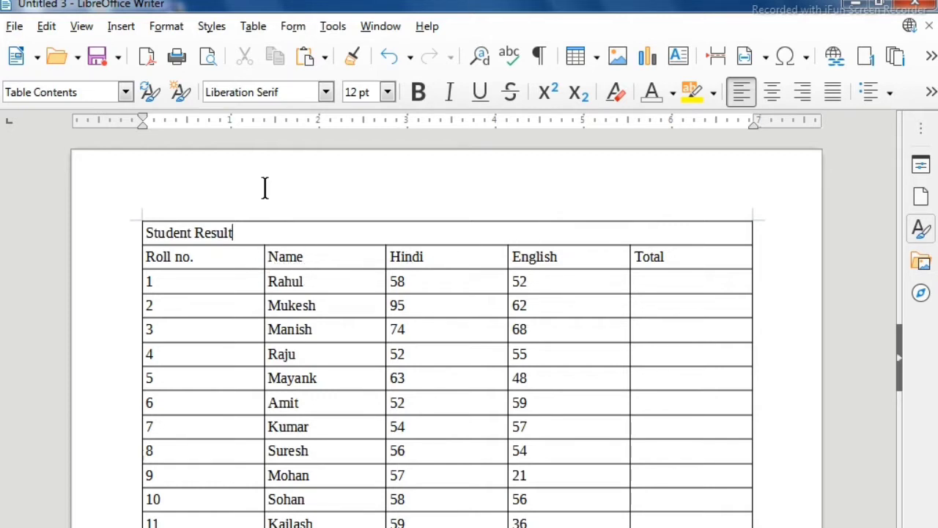
- Split the merged Student Result cell vertically into 3 cells
{"action": "left_click", "coordinate": [253, 27]}
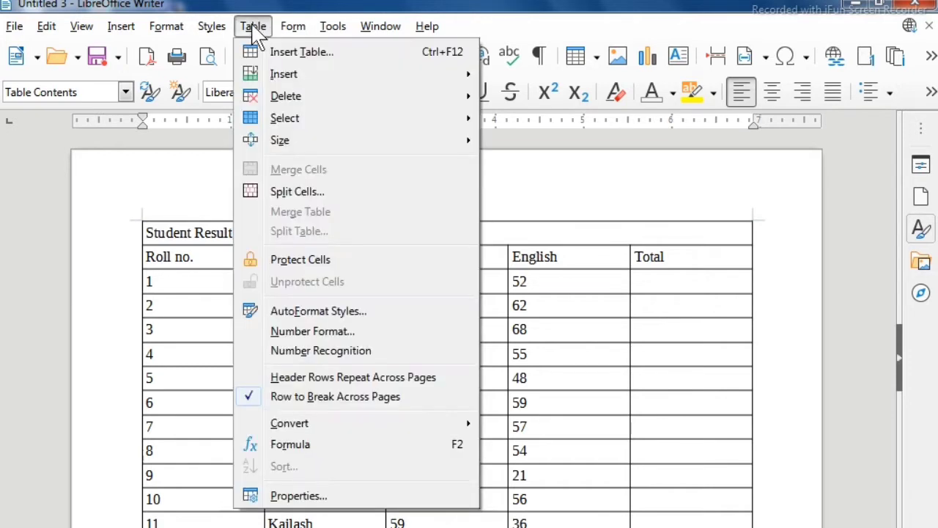
{"action": "left_click", "coordinate": [297, 194]}
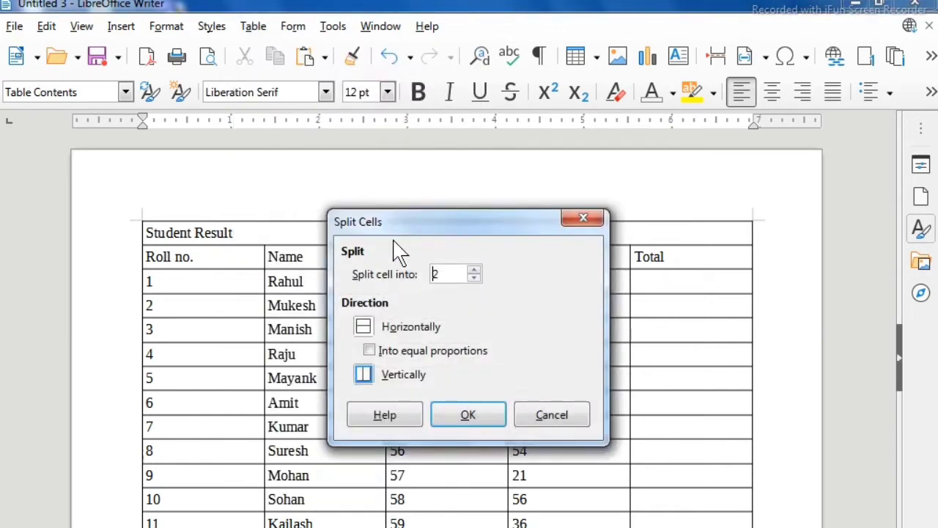
{"action": "left_click_drag", "start_coordinate": [393, 227], "coordinate": [401, 204]}
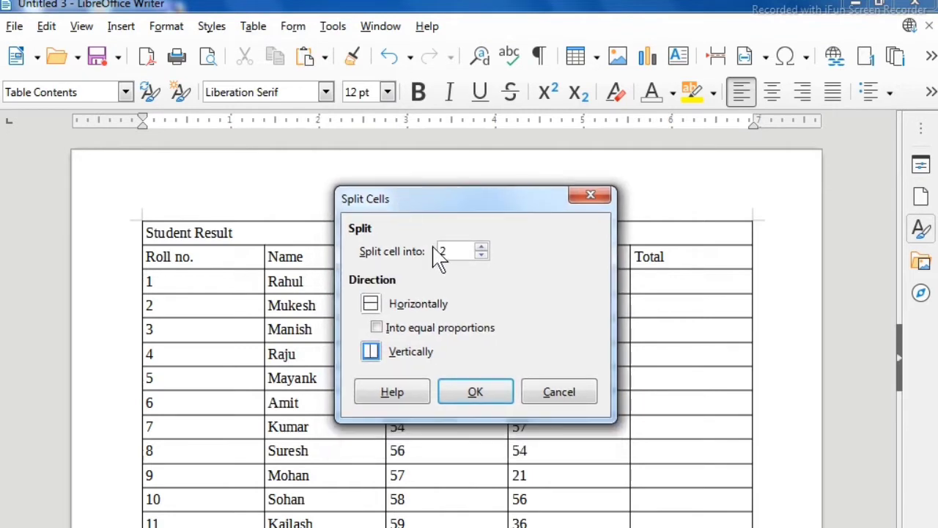
{"action": "left_click_drag", "start_coordinate": [461, 251], "coordinate": [431, 249]}
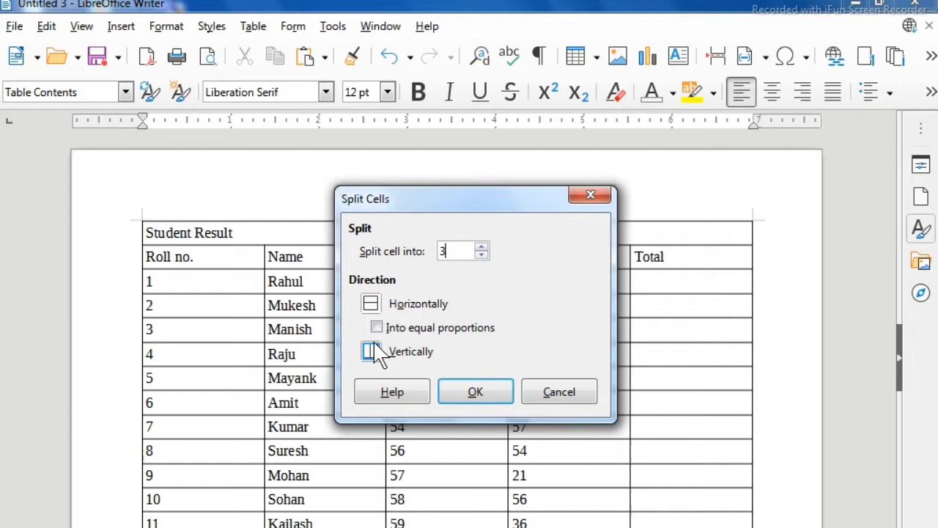
{"action": "left_click", "coordinate": [370, 304]}
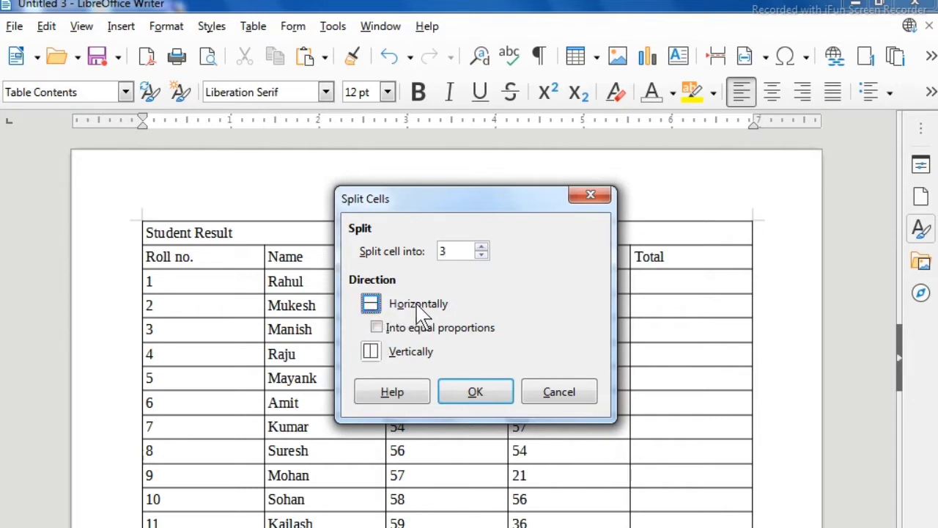
{"action": "left_click", "coordinate": [369, 355]}
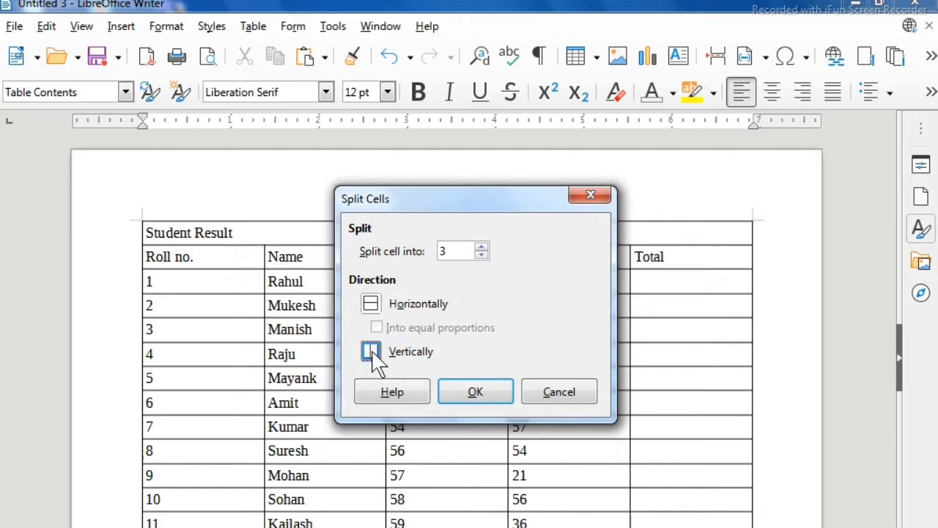
{"action": "left_click", "coordinate": [473, 400]}
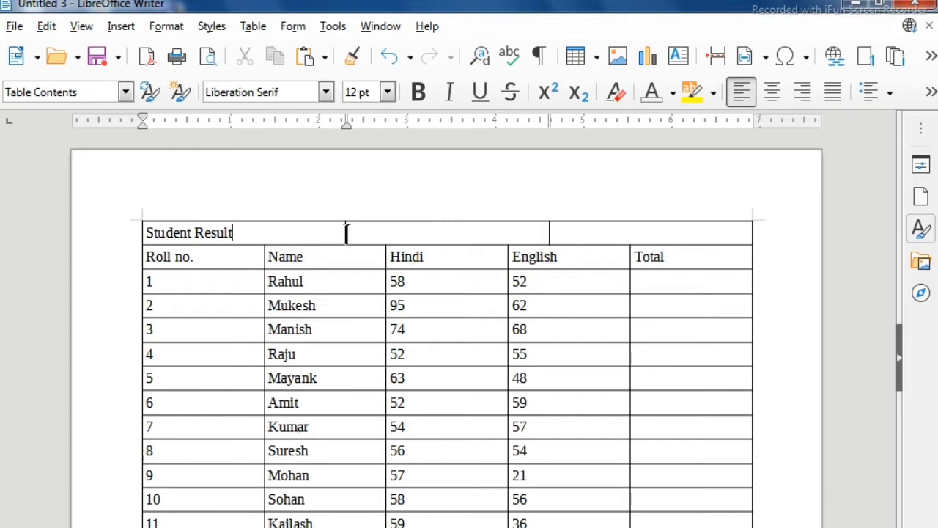
{"action": "left_click", "coordinate": [604, 238]}
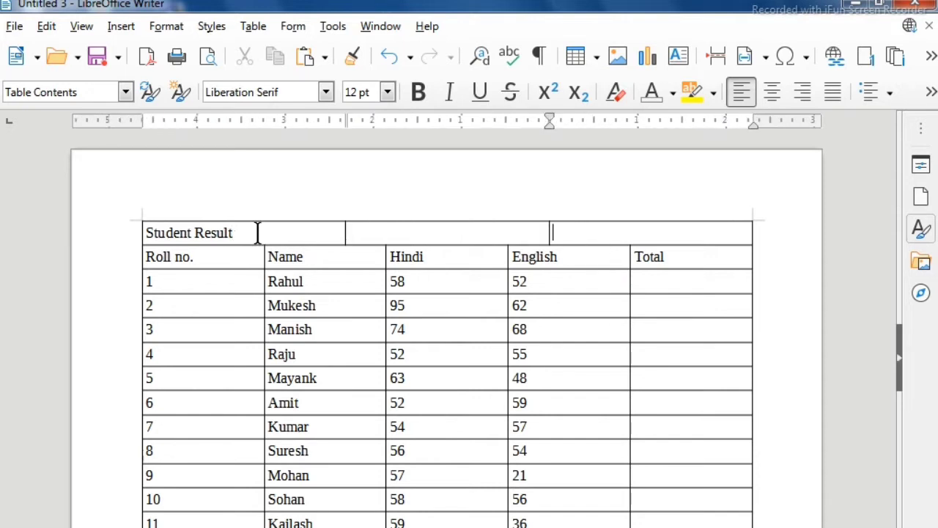
{"action": "left_click", "coordinate": [255, 233]}
{"action": "left_click", "coordinate": [395, 232]}
{"action": "left_click", "coordinate": [592, 240]}
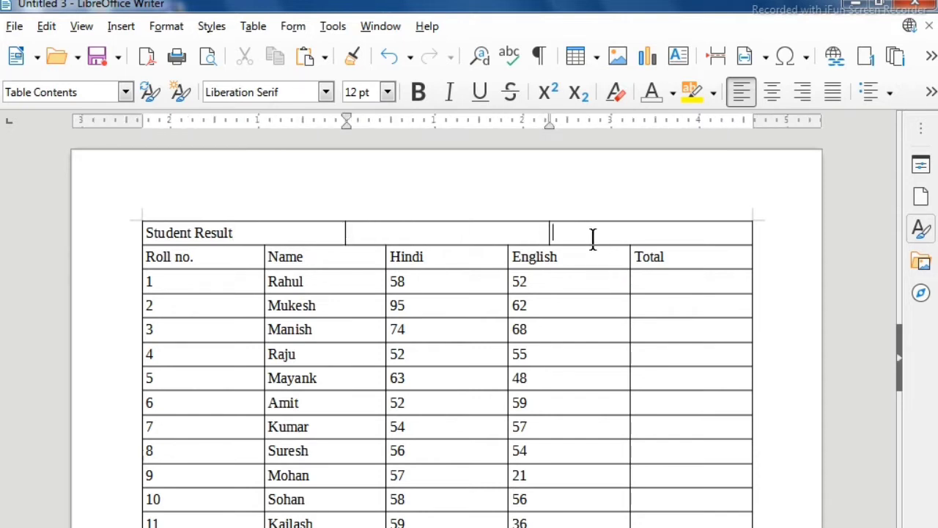
- Delete the Student Result row from the table
{"action": "left_click", "coordinate": [468, 234]}
{"action": "left_click", "coordinate": [304, 233]}
{"action": "left_click", "coordinate": [261, 29]}
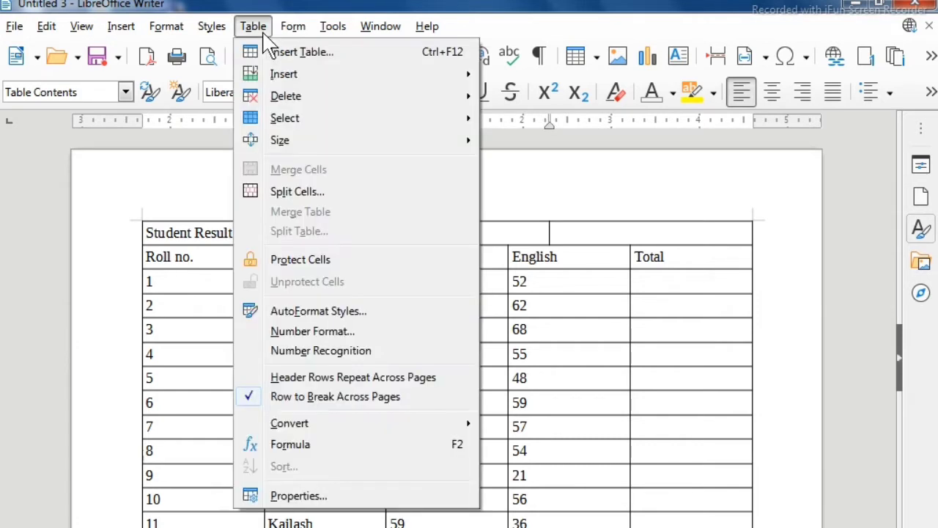
{"action": "mouse_move", "coordinate": [326, 98]}
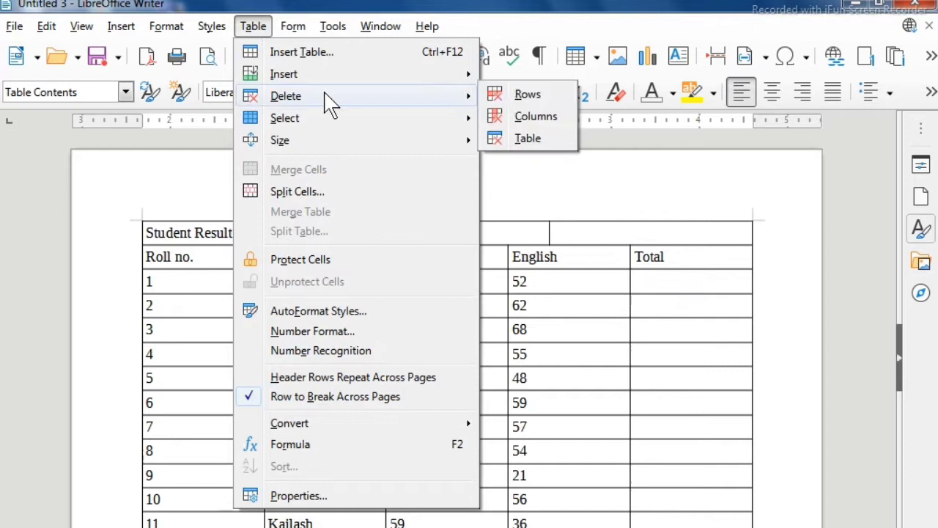
{"action": "left_click", "coordinate": [522, 96]}
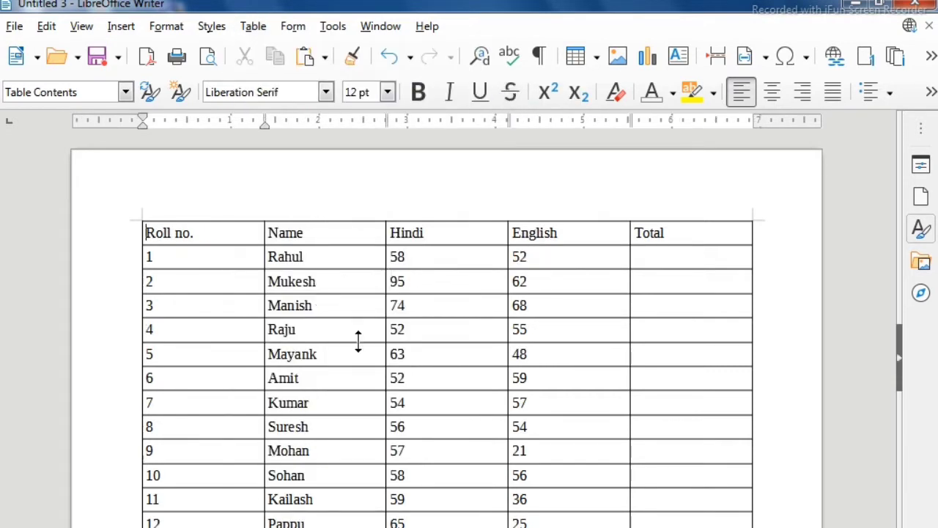
- Split the table above the row with roll no. 6, using the Copy heading mode
{"action": "key", "text": "alt+a"}
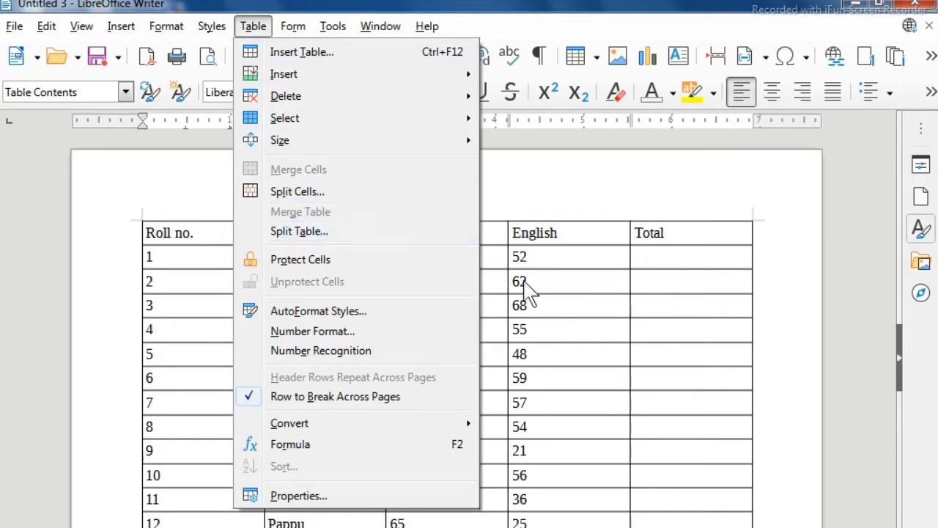
{"action": "left_click", "coordinate": [535, 315]}
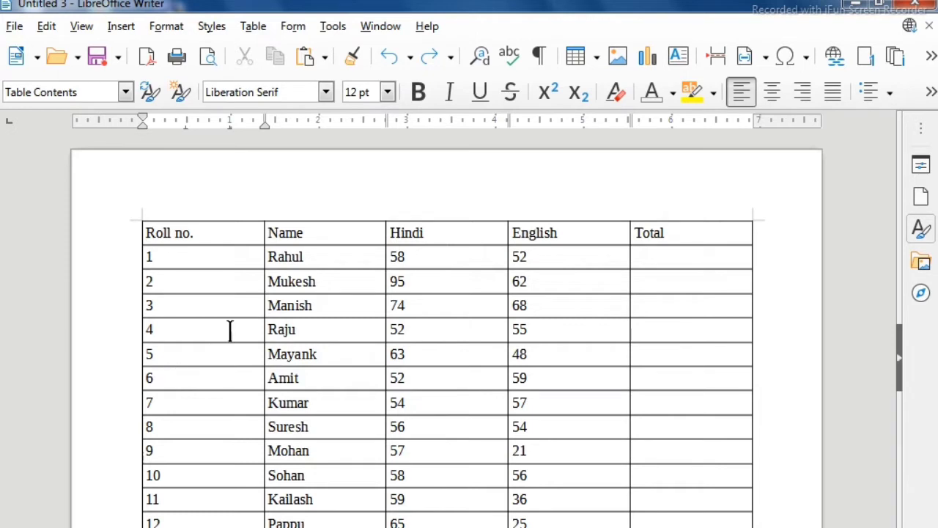
{"action": "left_click", "coordinate": [265, 30]}
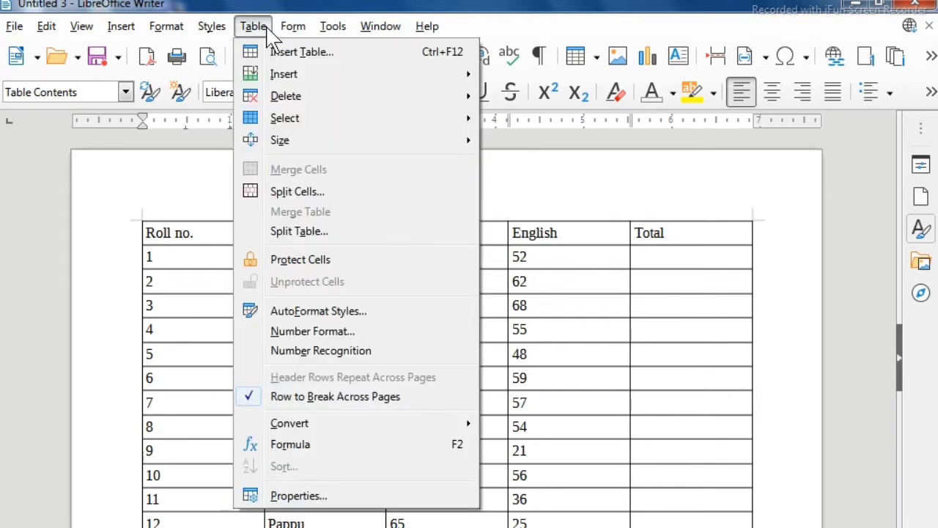
{"action": "left_click", "coordinate": [301, 233]}
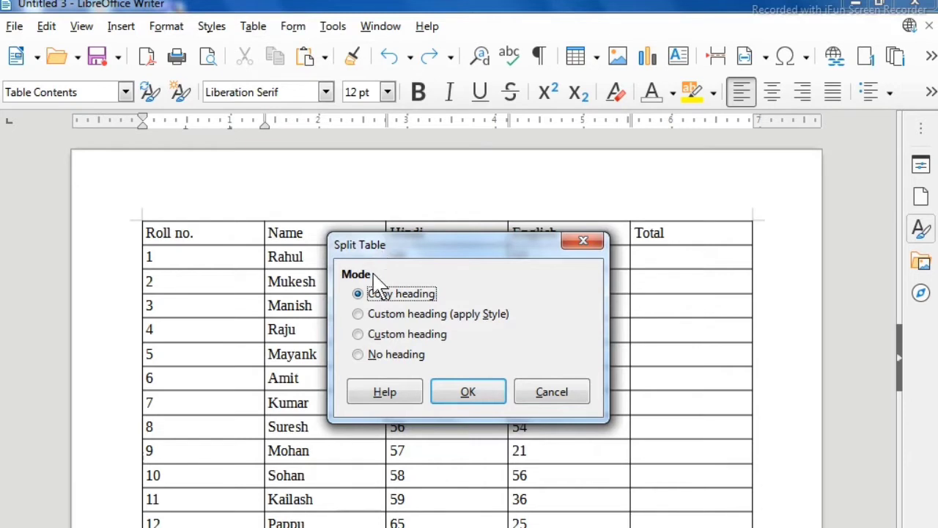
{"action": "left_click_drag", "start_coordinate": [382, 246], "coordinate": [370, 291]}
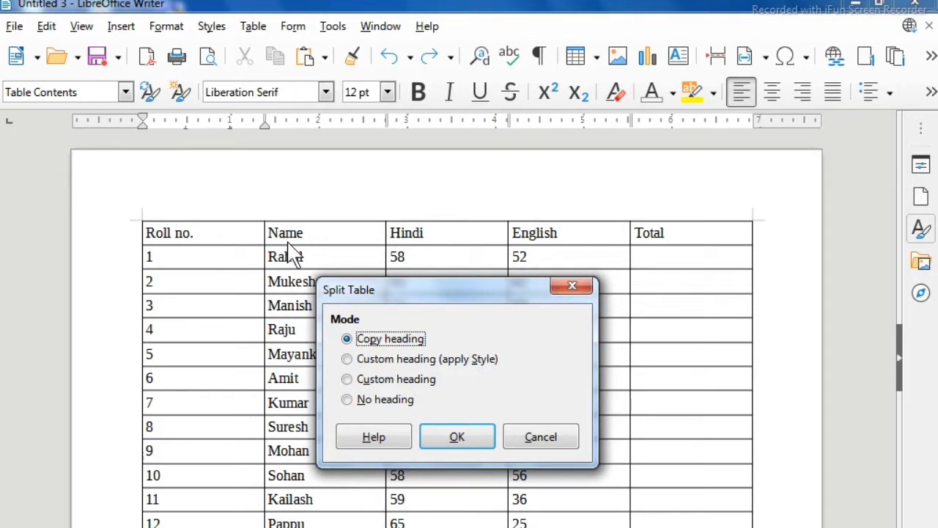
{"action": "left_click", "coordinate": [347, 358]}
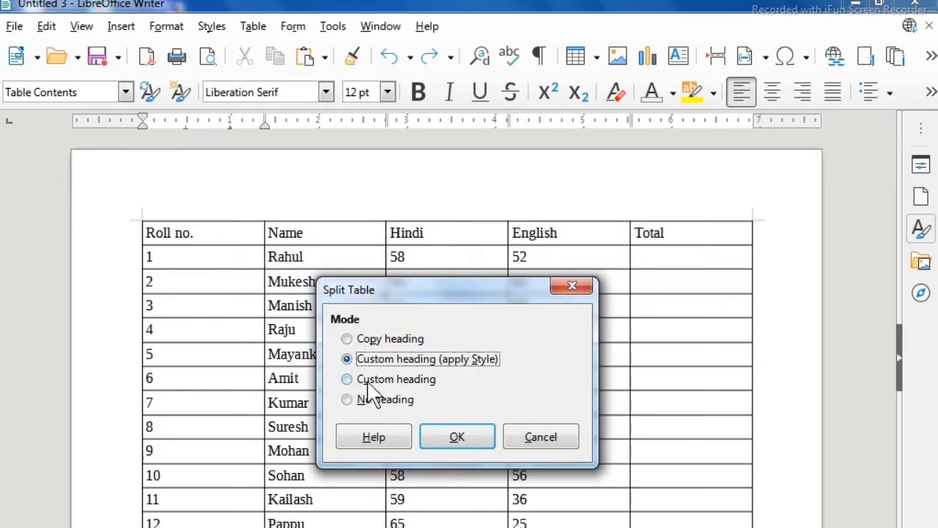
{"action": "left_click", "coordinate": [348, 378]}
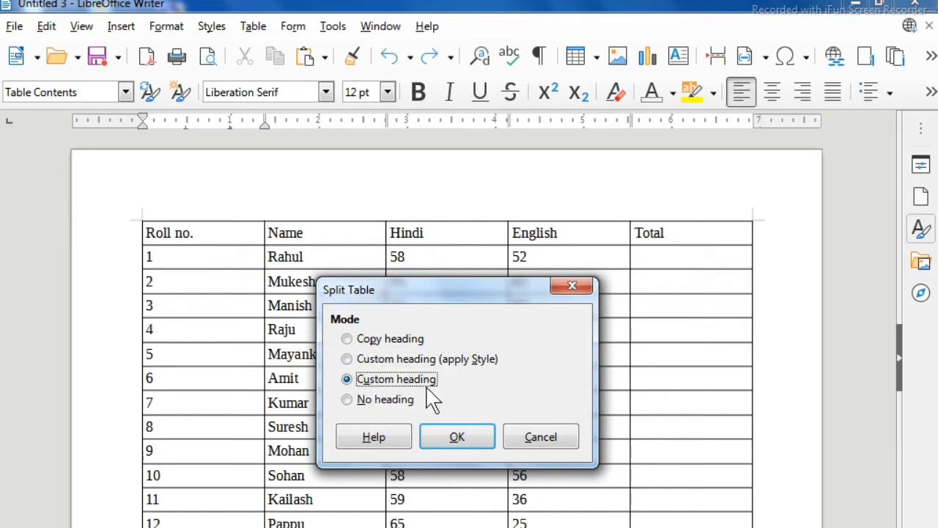
{"action": "left_click", "coordinate": [349, 401]}
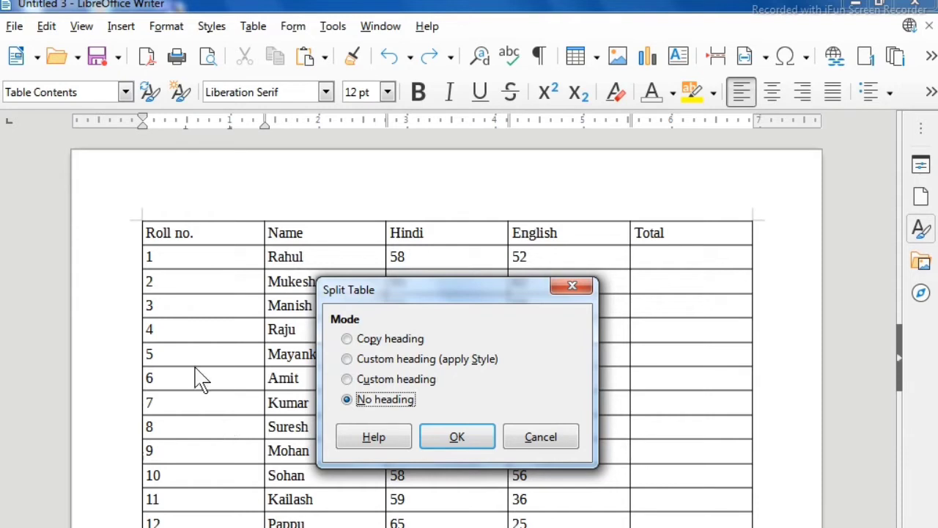
{"action": "left_click", "coordinate": [348, 339]}
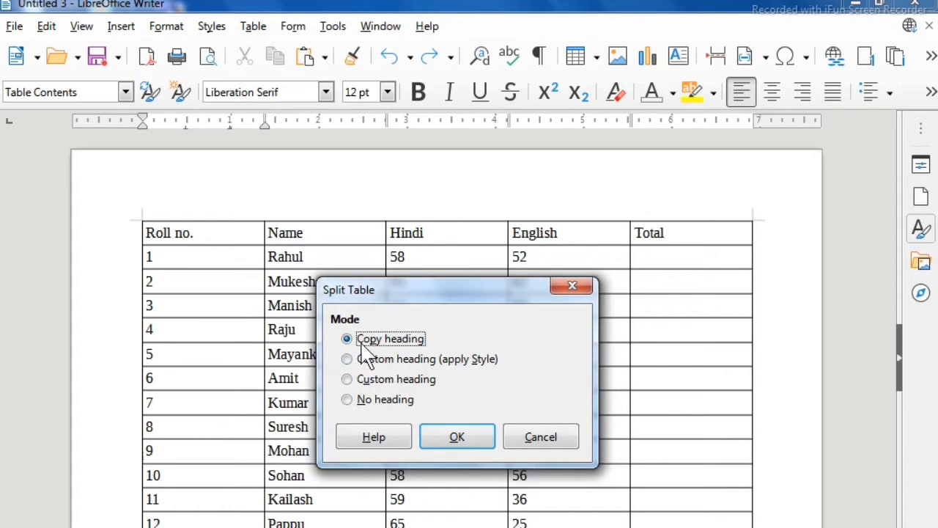
{"action": "left_click", "coordinate": [458, 438]}
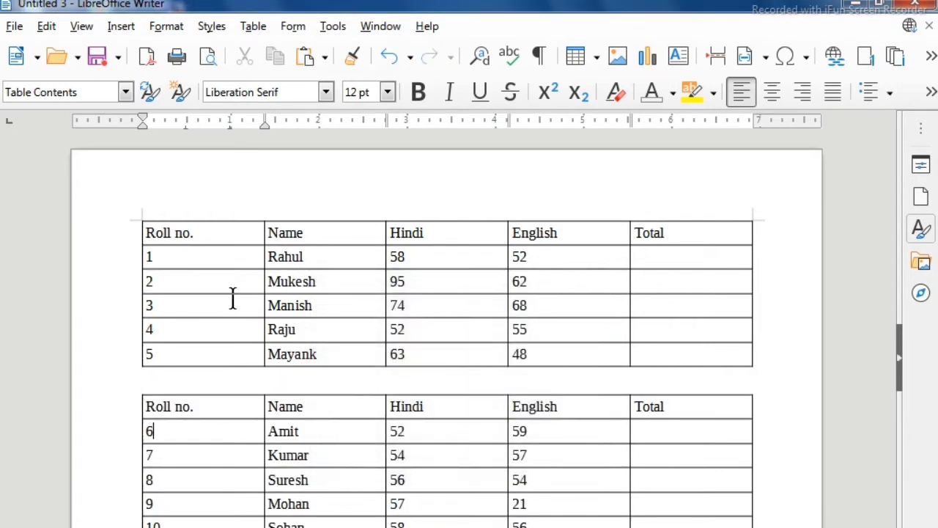
- Check whether Merge Table is available from the heading row of the second table
{"action": "left_click_drag", "start_coordinate": [184, 234], "coordinate": [649, 233]}
{"action": "left_click", "coordinate": [331, 420]}
{"action": "left_click", "coordinate": [251, 29]}
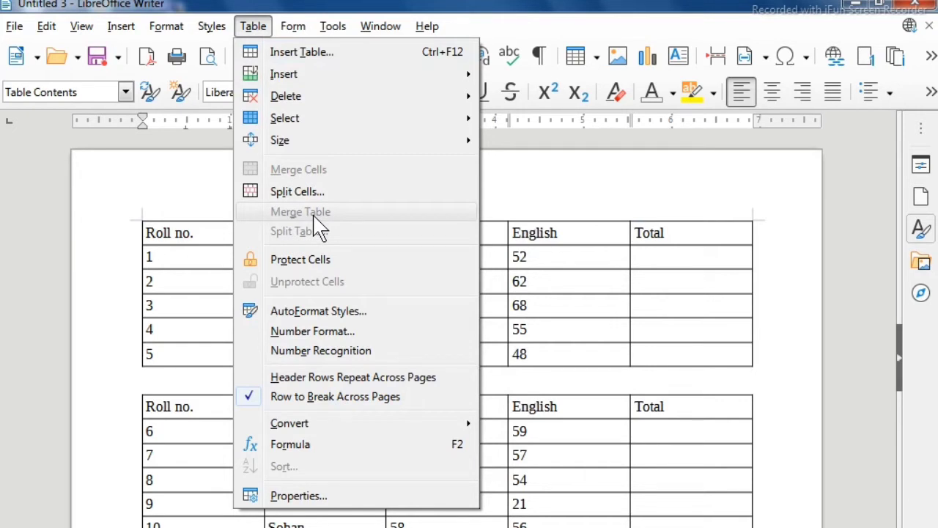
{"action": "left_click", "coordinate": [551, 381]}
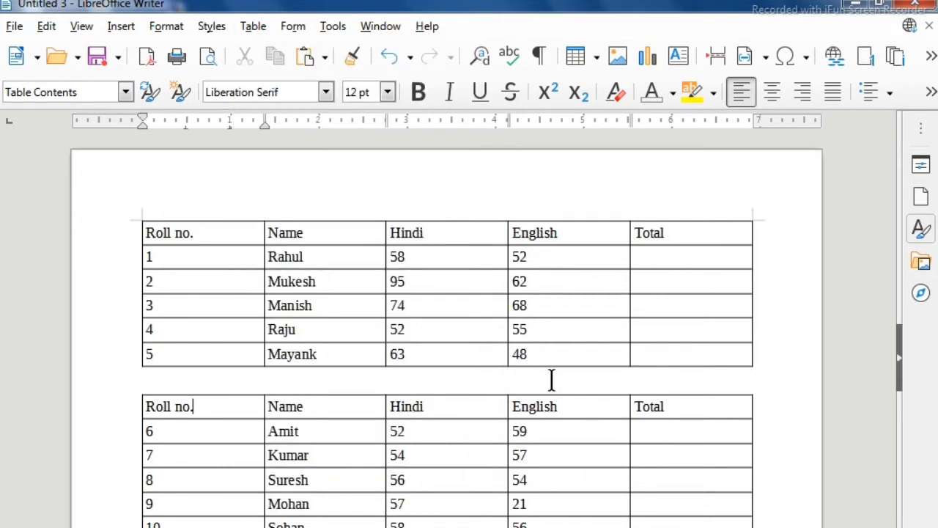
- Remove the empty paragraph between the two split tables
{"action": "left_click", "coordinate": [204, 391]}
{"action": "left_click", "coordinate": [221, 342]}
{"action": "left_click", "coordinate": [241, 452]}
{"action": "left_click", "coordinate": [228, 363]}
{"action": "left_click", "coordinate": [157, 384]}
{"action": "left_click", "coordinate": [164, 380]}
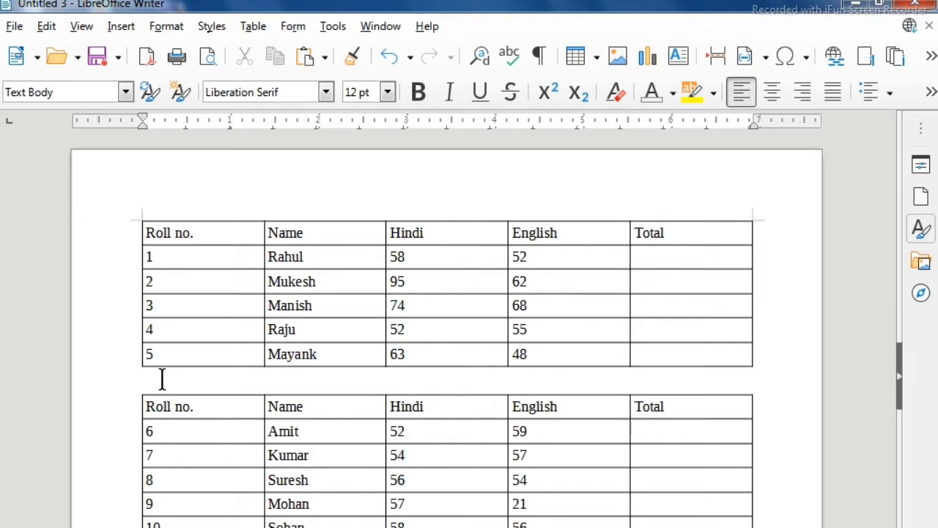
{"action": "key", "text": "Delete"}
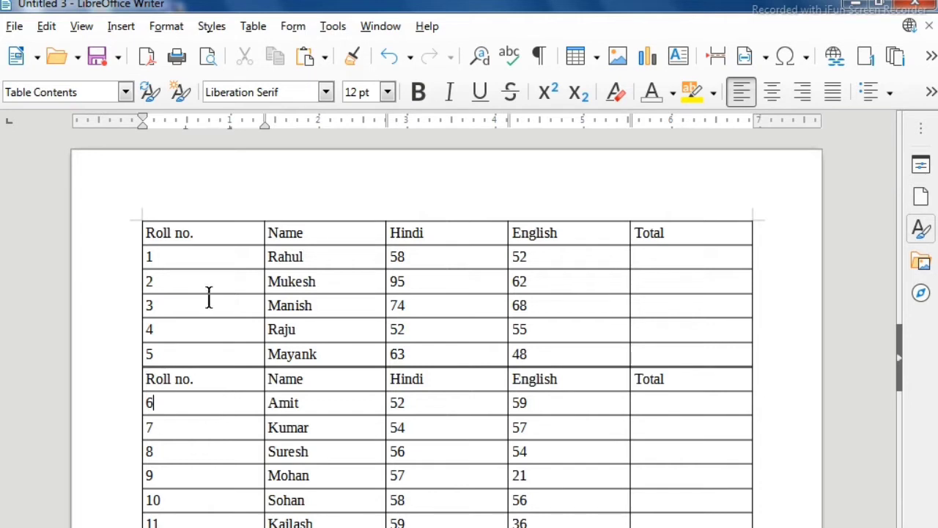
- Merge the upper table with the adjoining table below it into a single table
{"action": "left_click_drag", "start_coordinate": [164, 233], "coordinate": [317, 374]}
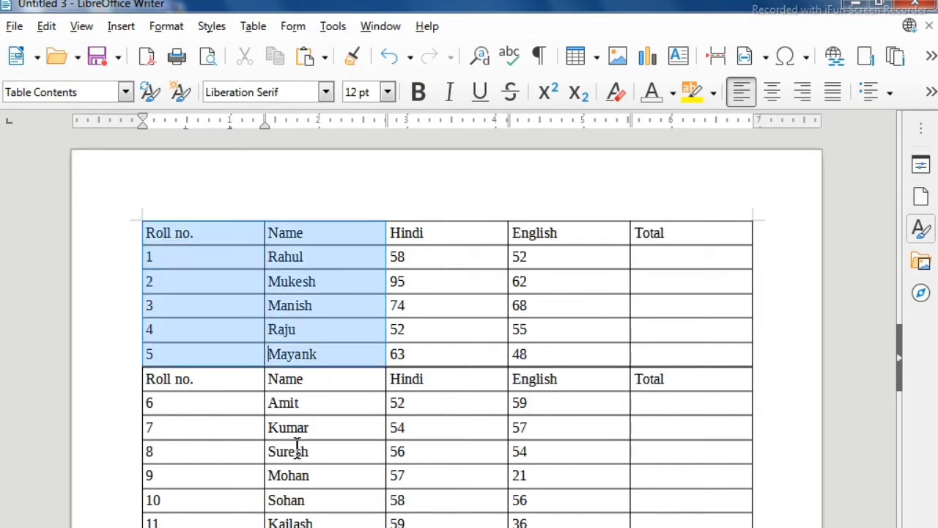
{"action": "left_click", "coordinate": [309, 330]}
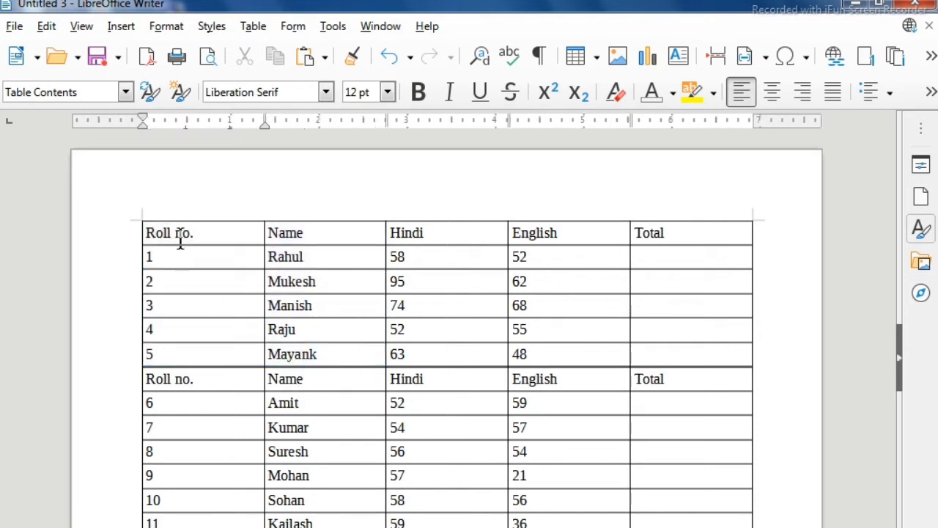
{"action": "left_click_drag", "start_coordinate": [180, 240], "coordinate": [313, 353]}
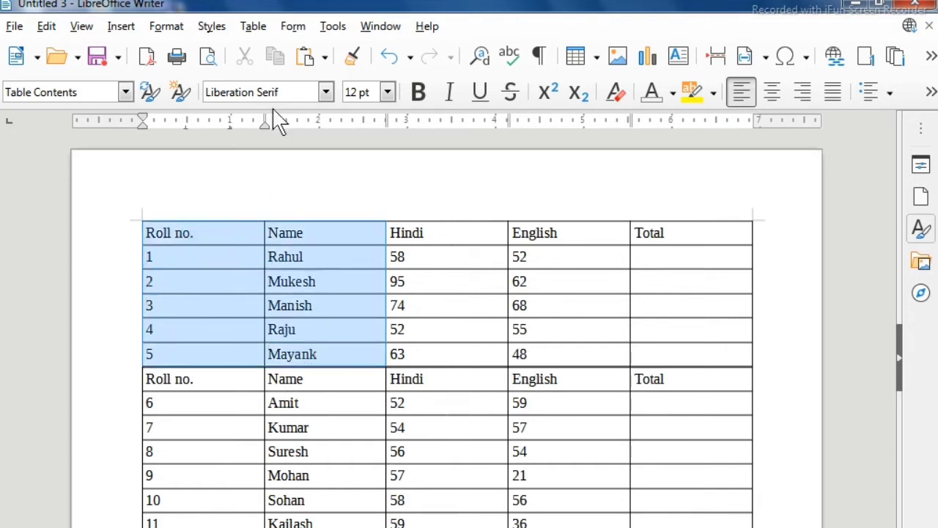
{"action": "left_click", "coordinate": [253, 27]}
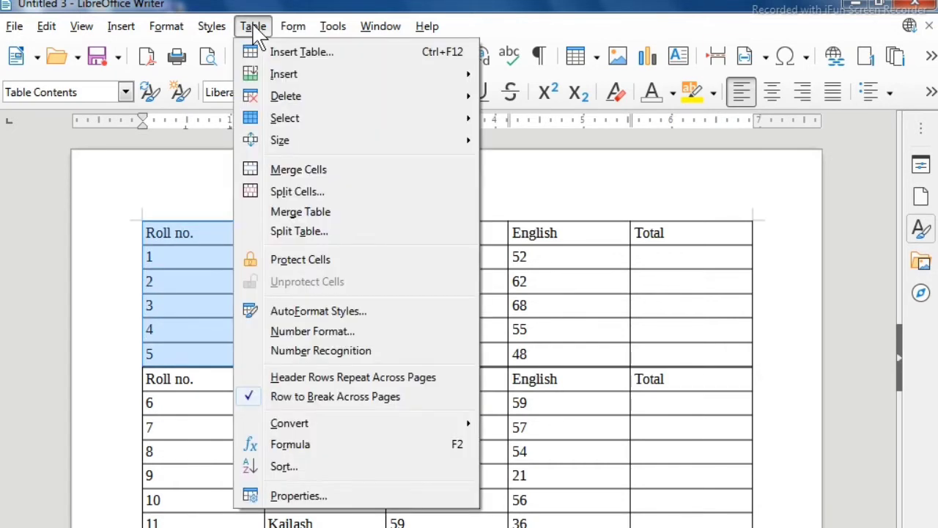
{"action": "left_click", "coordinate": [300, 211]}
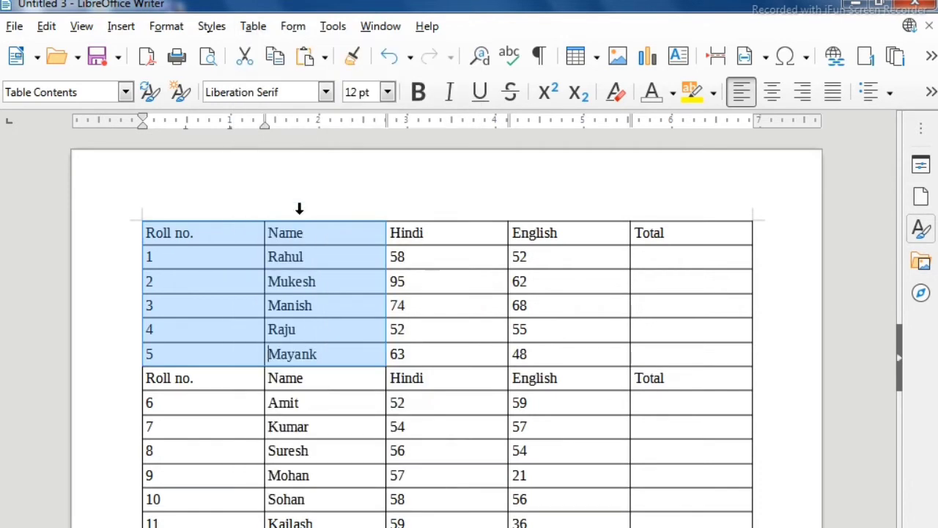
{"action": "left_click", "coordinate": [322, 397]}
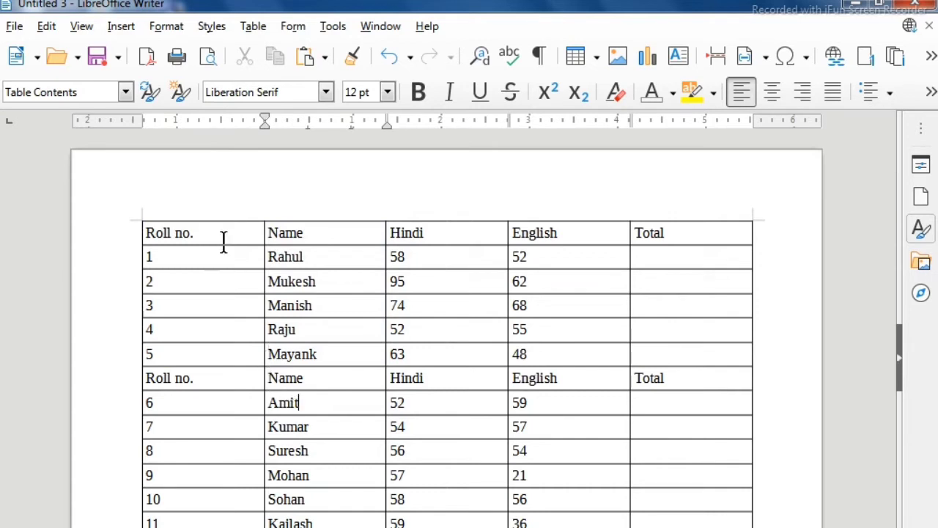
{"action": "left_click_drag", "start_coordinate": [224, 242], "coordinate": [460, 521]}
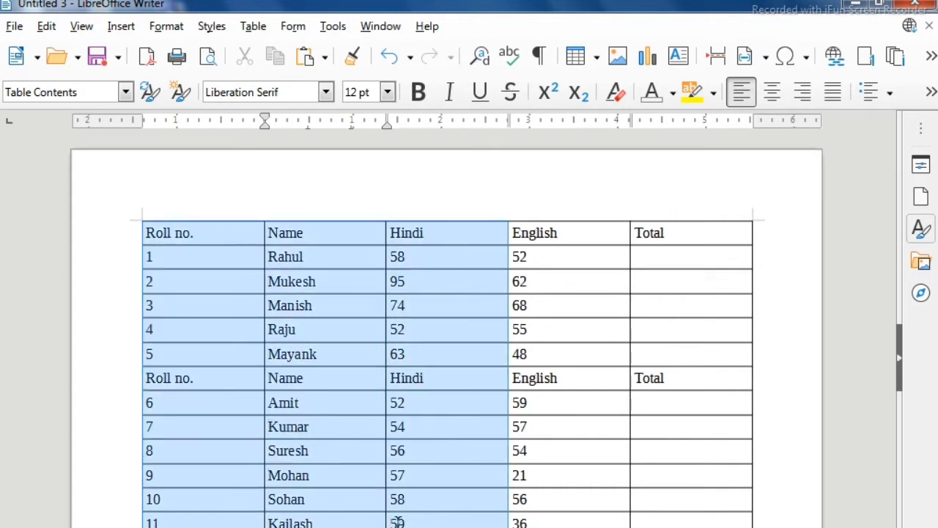
{"action": "left_click_drag", "start_coordinate": [397, 520], "coordinate": [319, 441]}
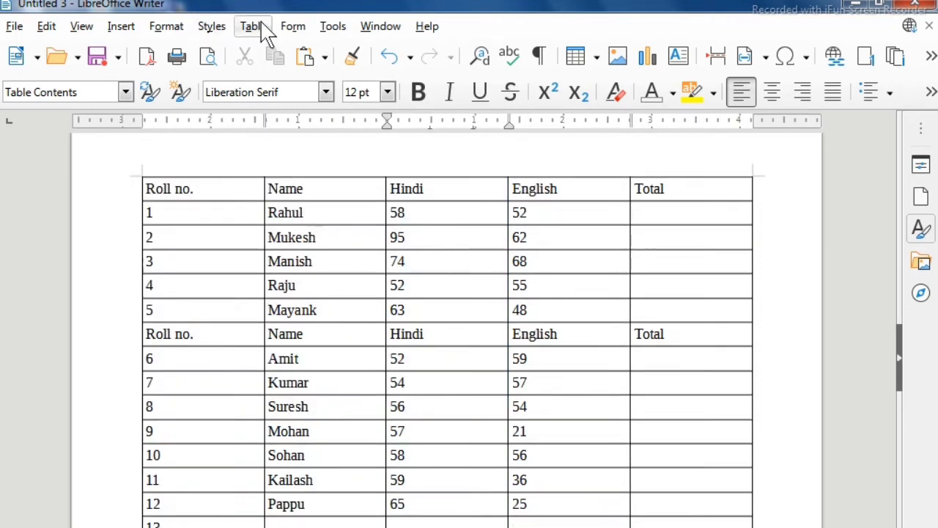
{"action": "left_click", "coordinate": [251, 27]}
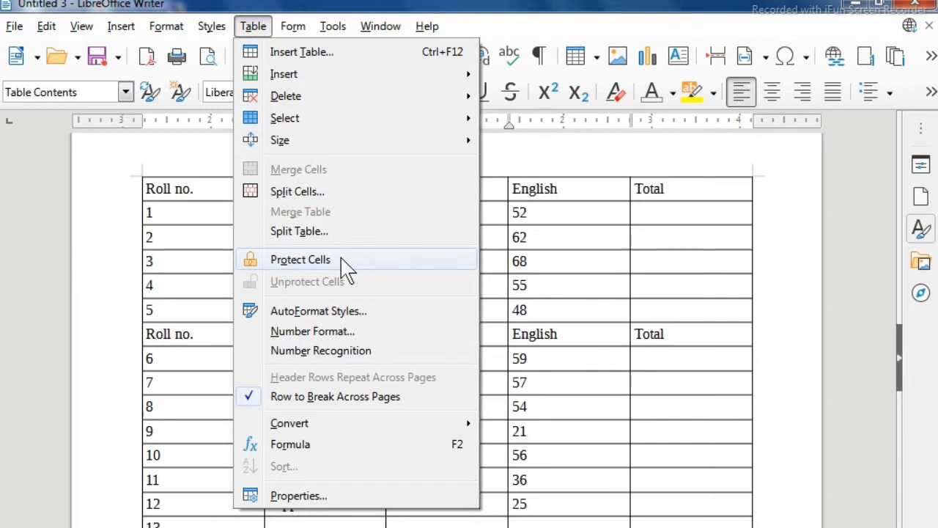
{"action": "left_click", "coordinate": [539, 286]}
{"action": "left_click", "coordinate": [525, 359]}
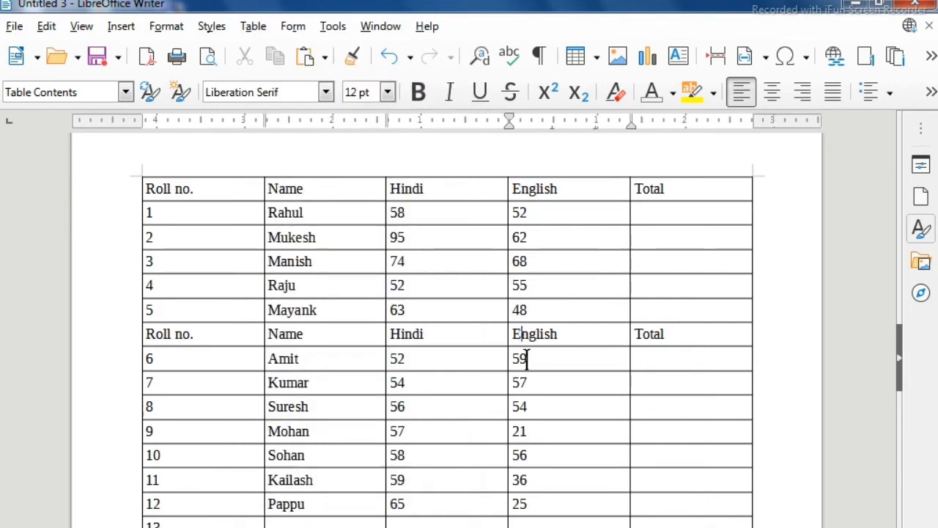
- Protect the Hindi and English cells from the second heading row through roll no. 12, and try deleting content in them
{"action": "left_click_drag", "start_coordinate": [442, 336], "coordinate": [582, 504]}
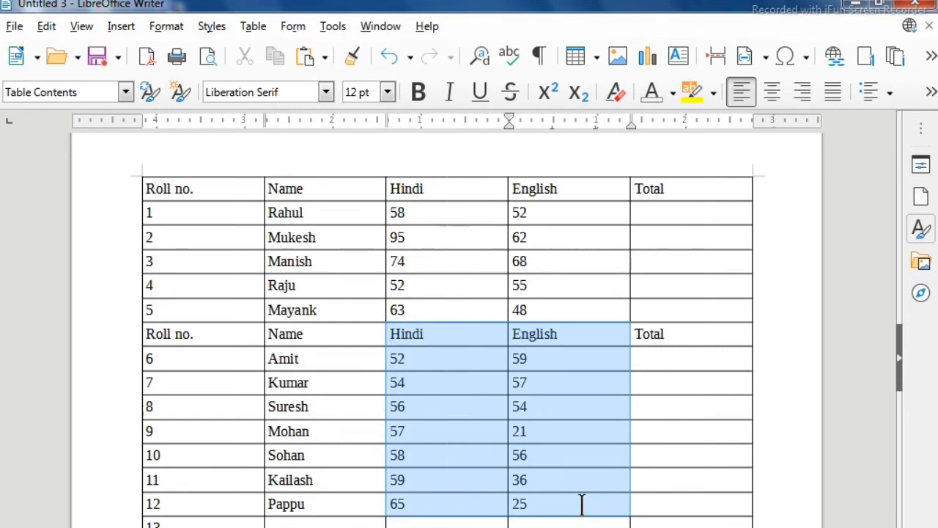
{"action": "left_click", "coordinate": [257, 29]}
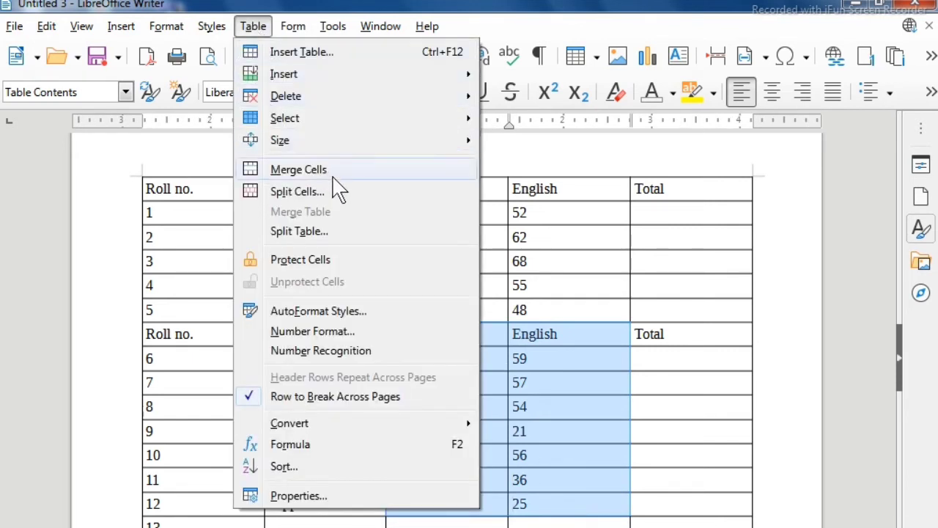
{"action": "left_click", "coordinate": [322, 261]}
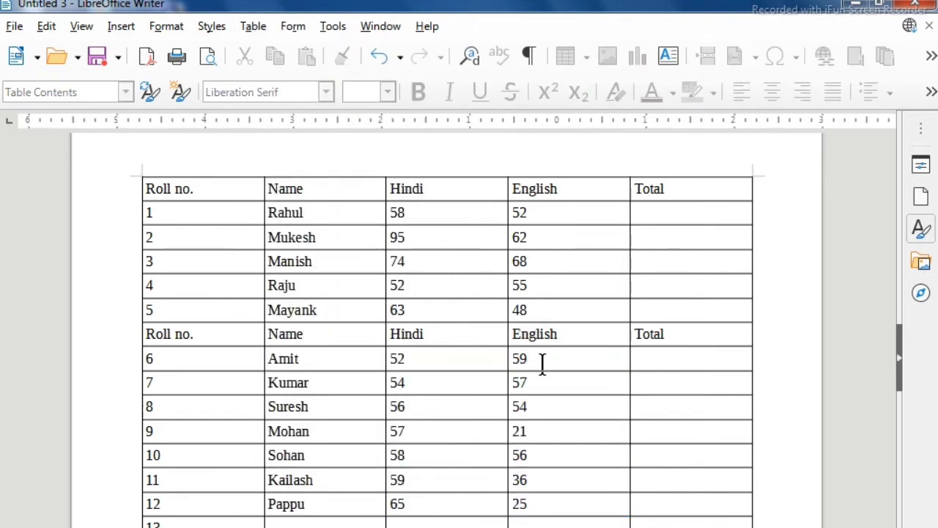
{"action": "key", "text": "BackSpace"}
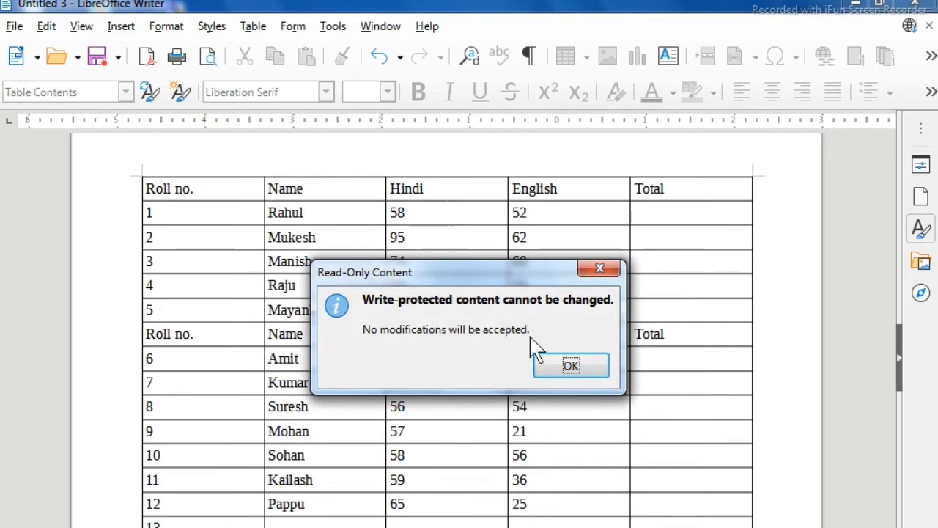
{"action": "left_click", "coordinate": [571, 365]}
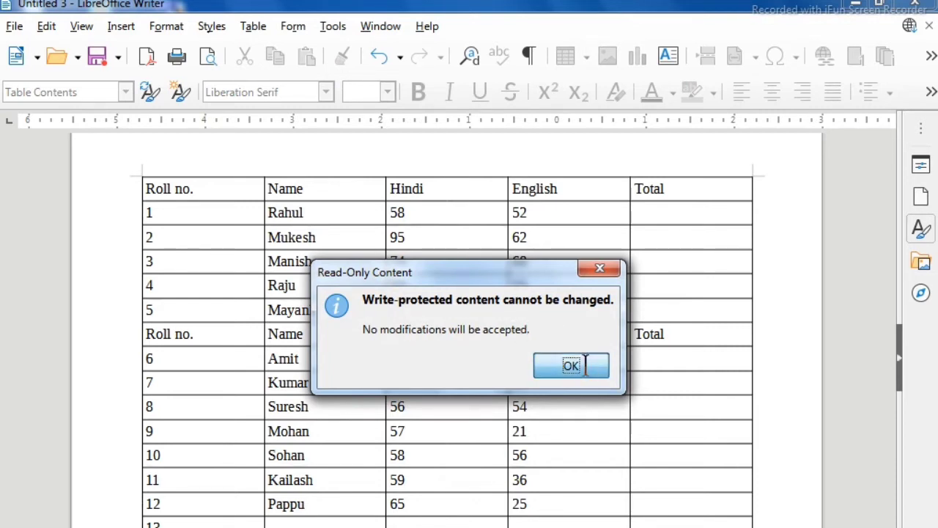
- Unprotect the Hindi and English cells from the second heading row through roll no. 12, and append 23 to roll no. 10's English mark
{"action": "left_click_drag", "start_coordinate": [440, 339], "coordinate": [559, 506]}
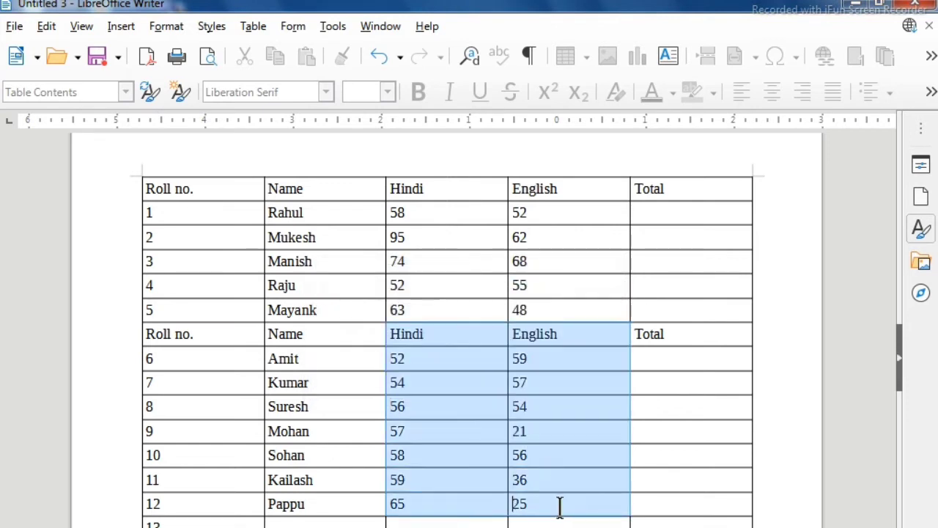
{"action": "left_click", "coordinate": [257, 29]}
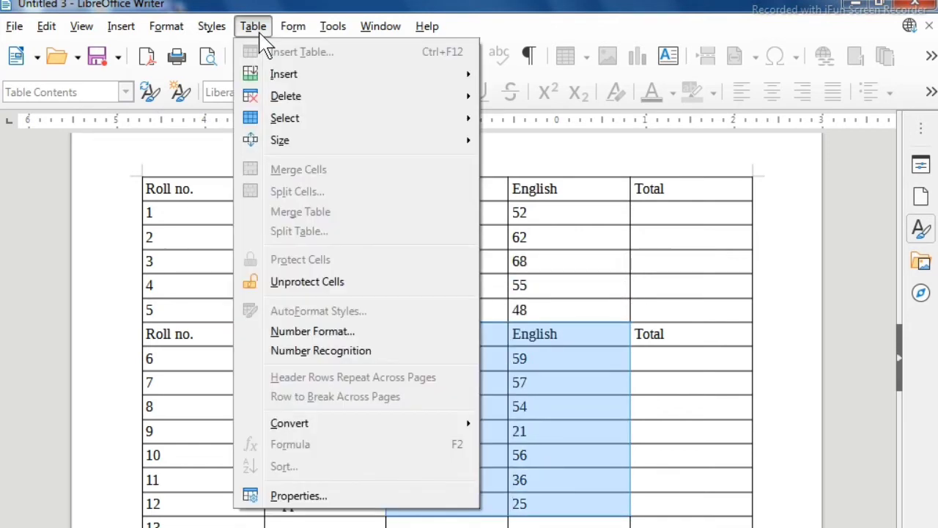
{"action": "left_click", "coordinate": [339, 285]}
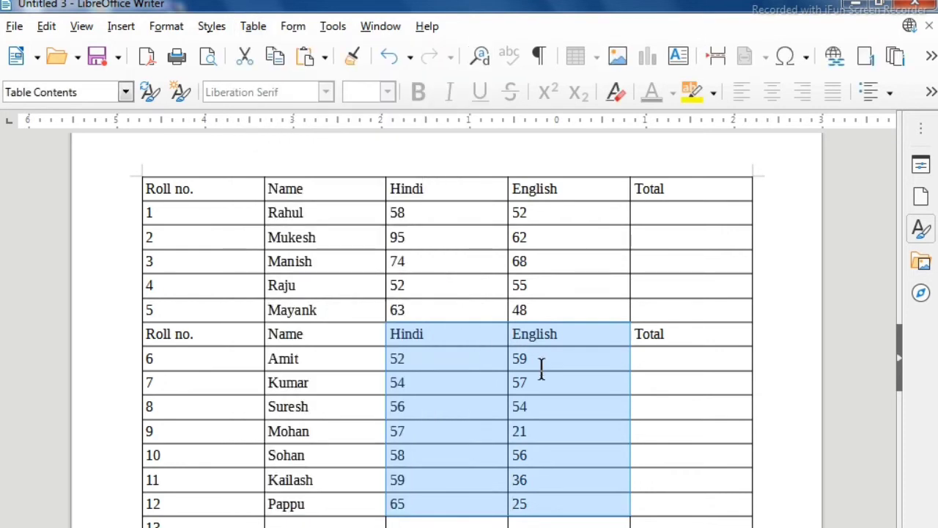
{"action": "left_click", "coordinate": [552, 387]}
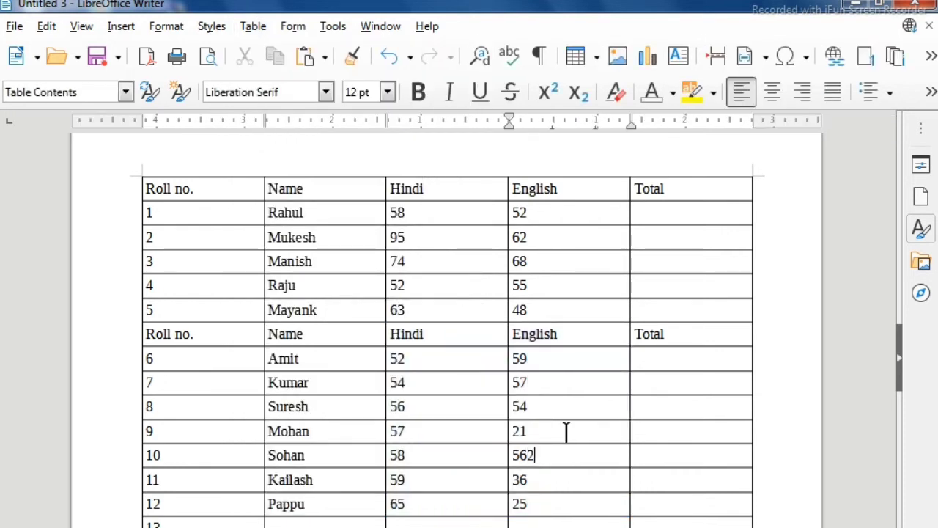
{"action": "left_click", "coordinate": [403, 354]}
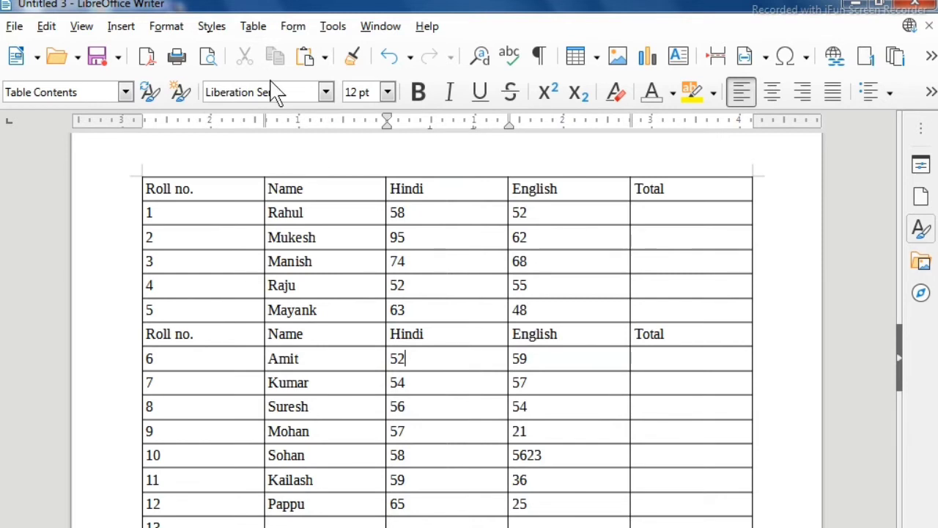
{"action": "left_click", "coordinate": [253, 26]}
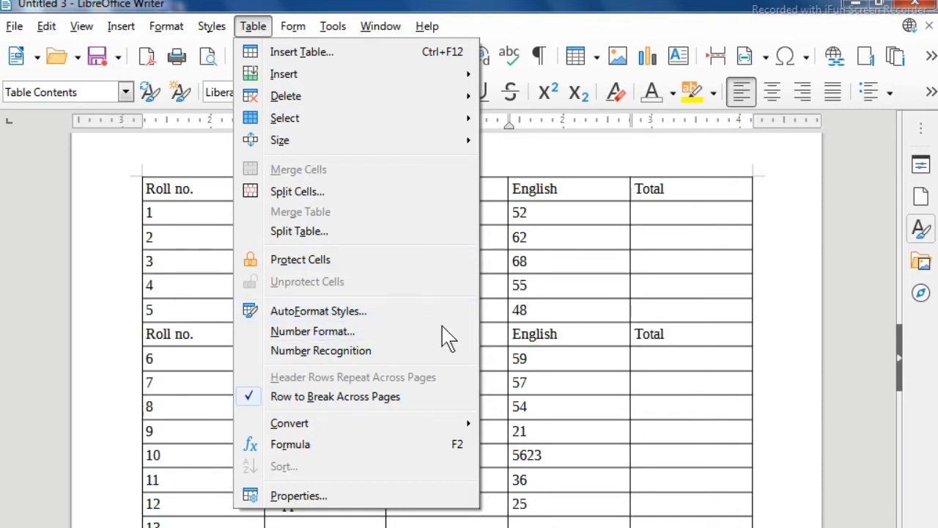
{"action": "left_click", "coordinate": [536, 325]}
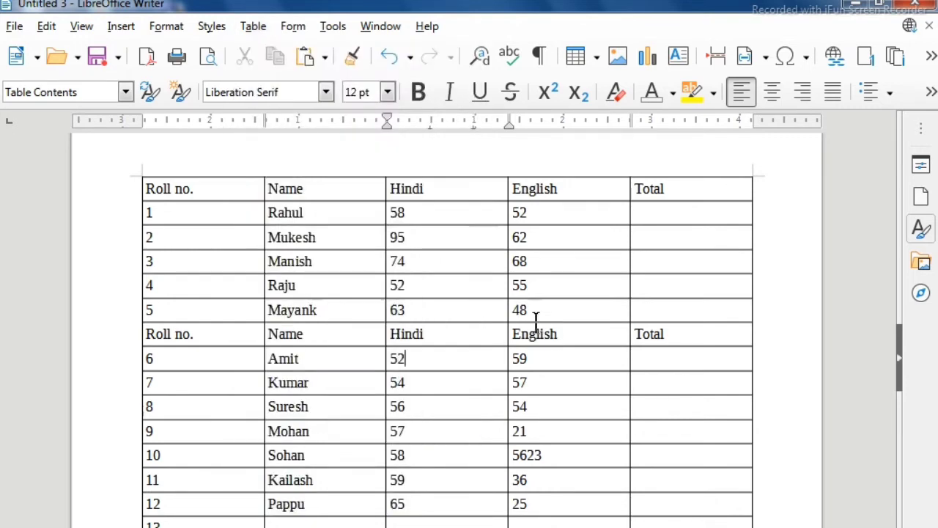
{"action": "left_click", "coordinate": [253, 26]}
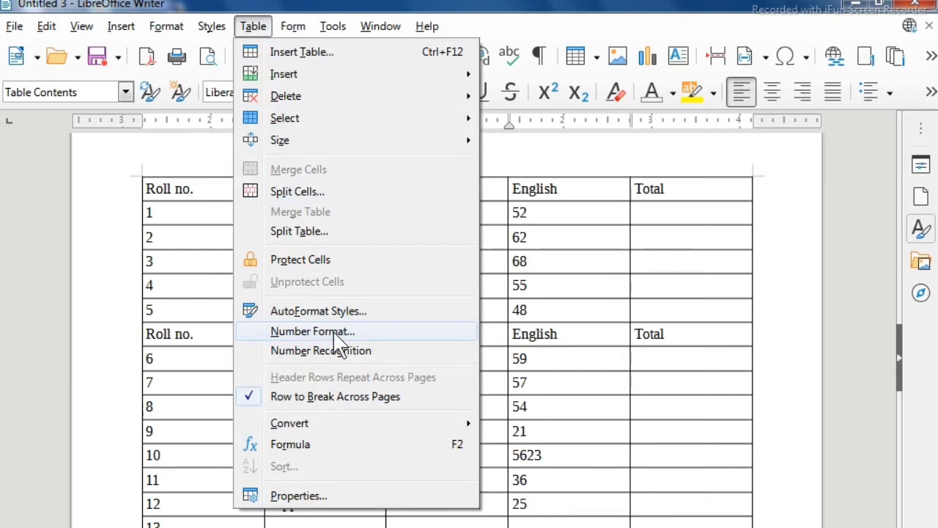
{"action": "left_click", "coordinate": [513, 346]}
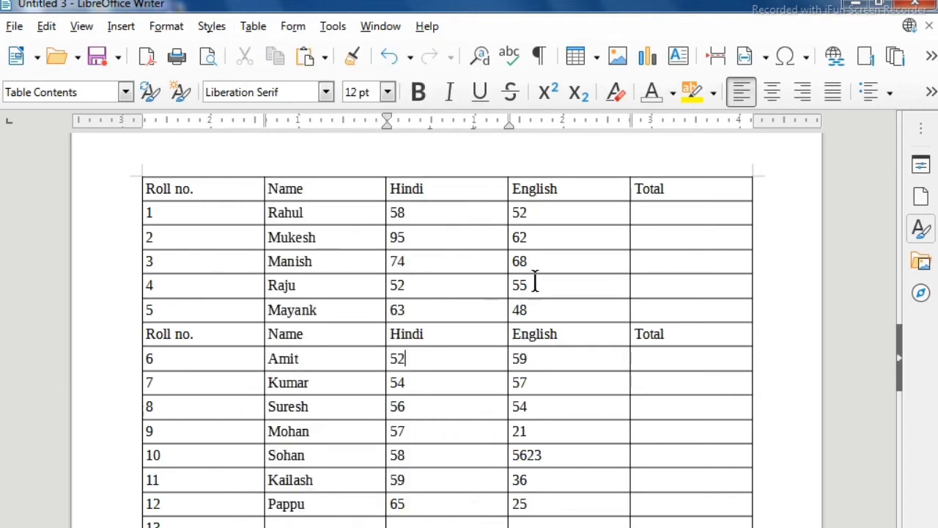
- Open the number format settings for the English marks of roll nos. 1 to 5
{"action": "left_click_drag", "start_coordinate": [541, 212], "coordinate": [558, 304]}
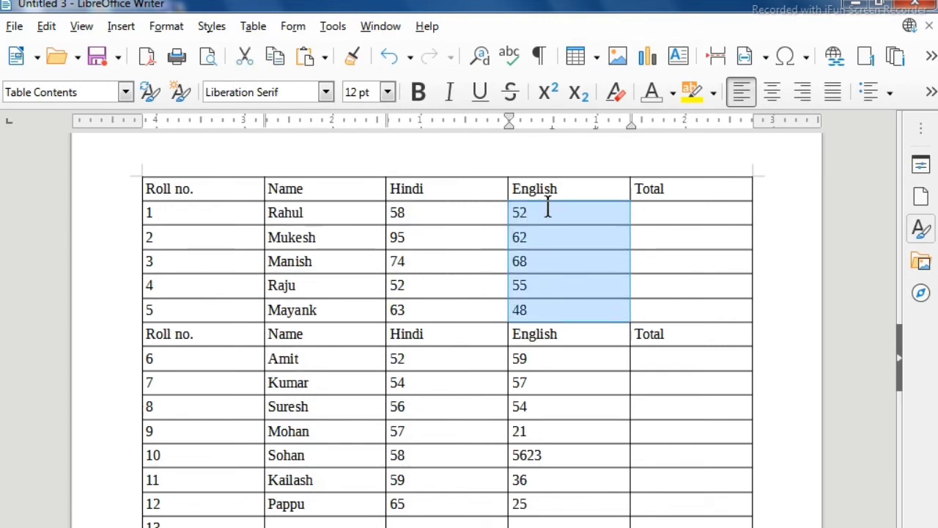
{"action": "left_click", "coordinate": [253, 26]}
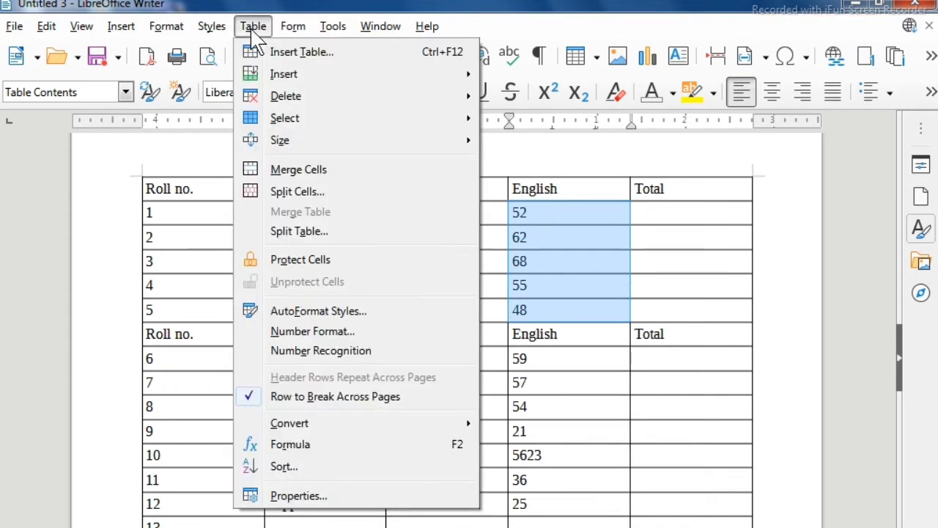
{"action": "left_click", "coordinate": [318, 332]}
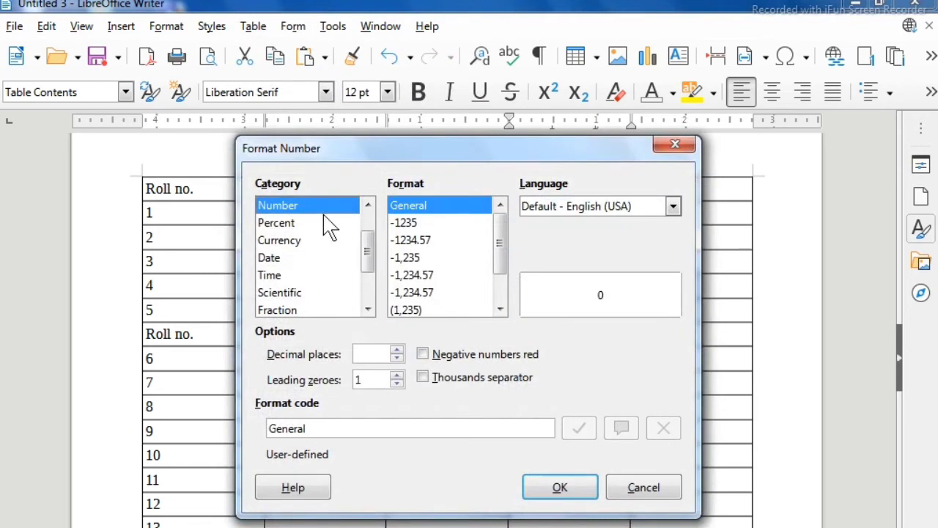
{"action": "left_click_drag", "start_coordinate": [345, 160], "coordinate": [227, 175]}
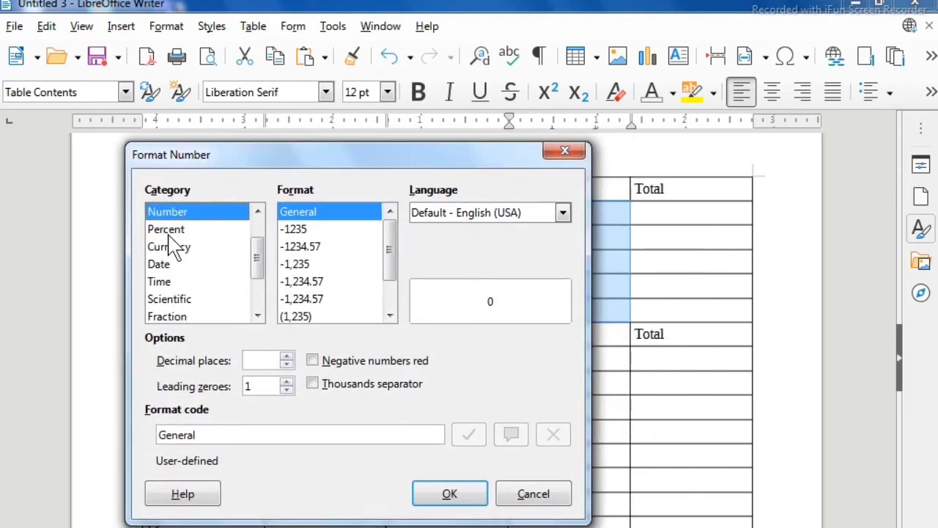
{"action": "left_click_drag", "start_coordinate": [368, 166], "coordinate": [325, 176]}
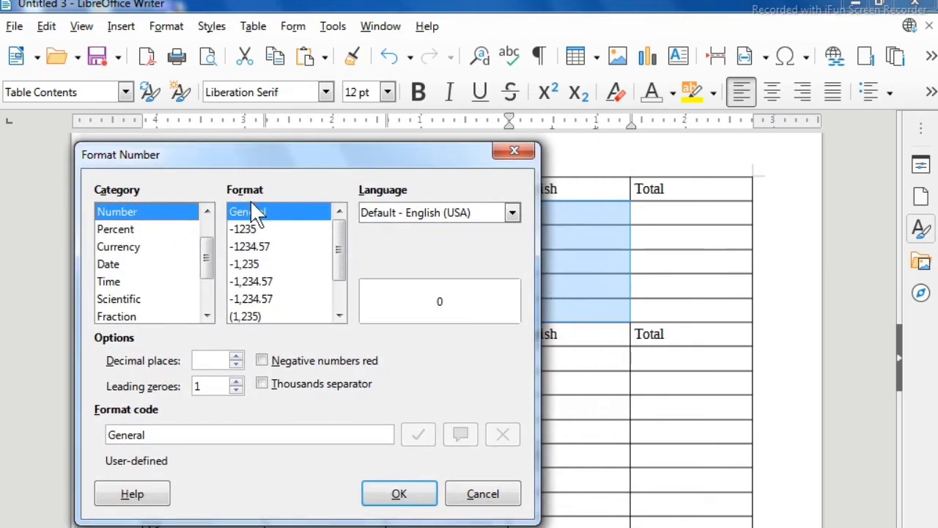
- Format the English marks of roll nos. 1 to 5 as numbers with two decimal places, using the -1234.57 format
{"action": "left_click", "coordinate": [254, 248]}
{"action": "left_click", "coordinate": [259, 281]}
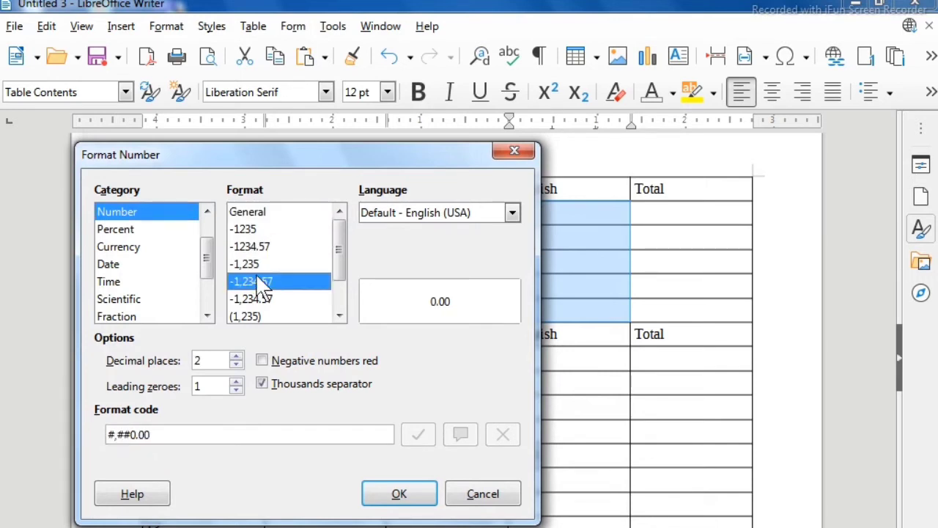
{"action": "left_click", "coordinate": [266, 298]}
{"action": "scroll", "coordinate": [315, 293], "scroll_direction": "down", "scroll_amount": 1}
{"action": "left_click", "coordinate": [278, 301]}
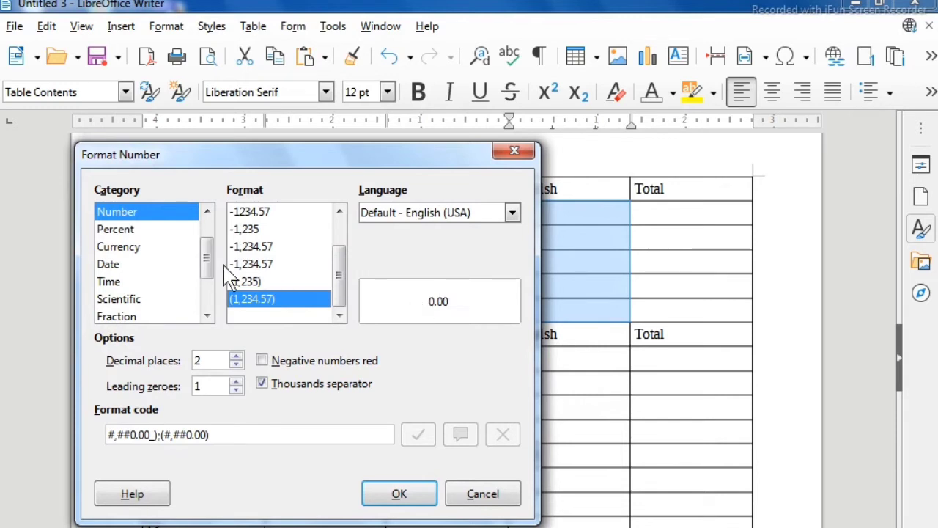
{"action": "key", "text": "Up"}
{"action": "key", "text": "Up"}
{"action": "key", "text": "Up"}
{"action": "key", "text": "Up"}
{"action": "key", "text": "Down"}
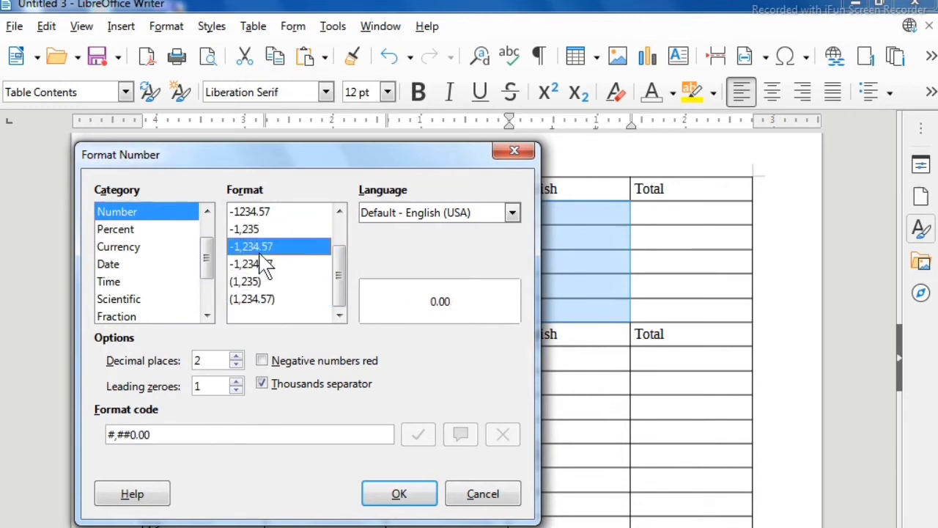
{"action": "left_click", "coordinate": [261, 212]}
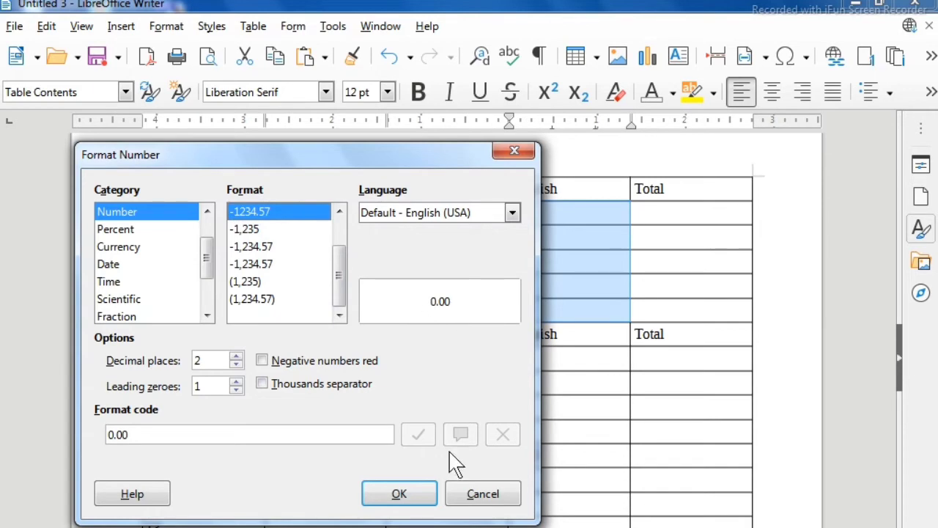
{"action": "left_click", "coordinate": [422, 500]}
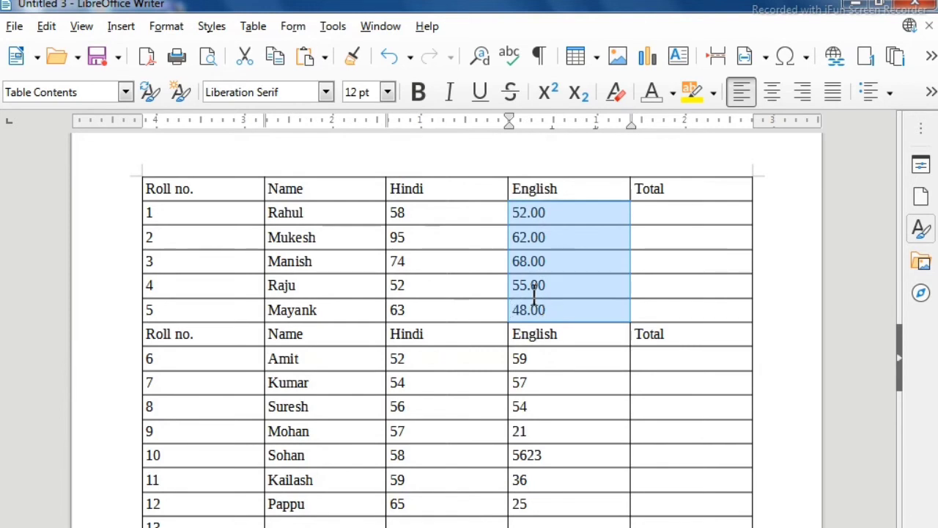
- Preview the other number format categories, and format the English marks of roll nos. 1 to 5 as dates in MM/DD/YY
{"action": "left_click", "coordinate": [253, 27]}
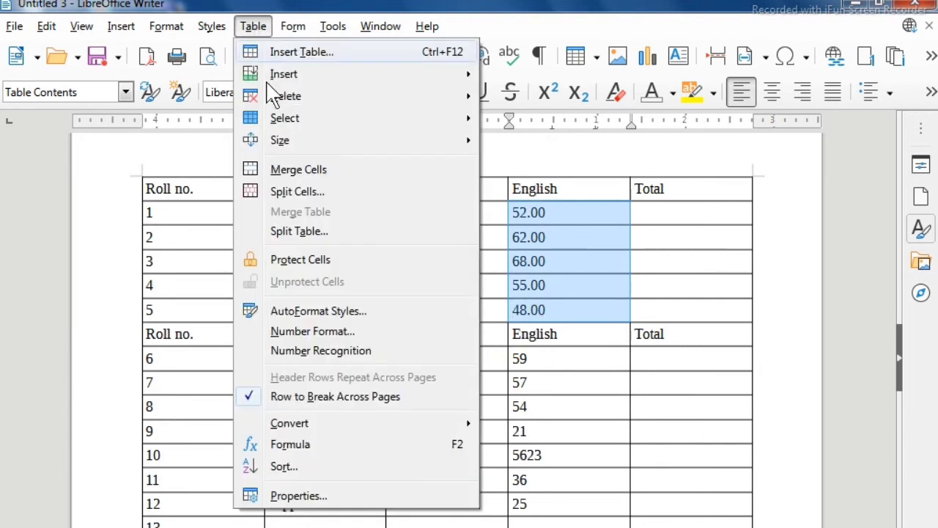
{"action": "left_click", "coordinate": [321, 334]}
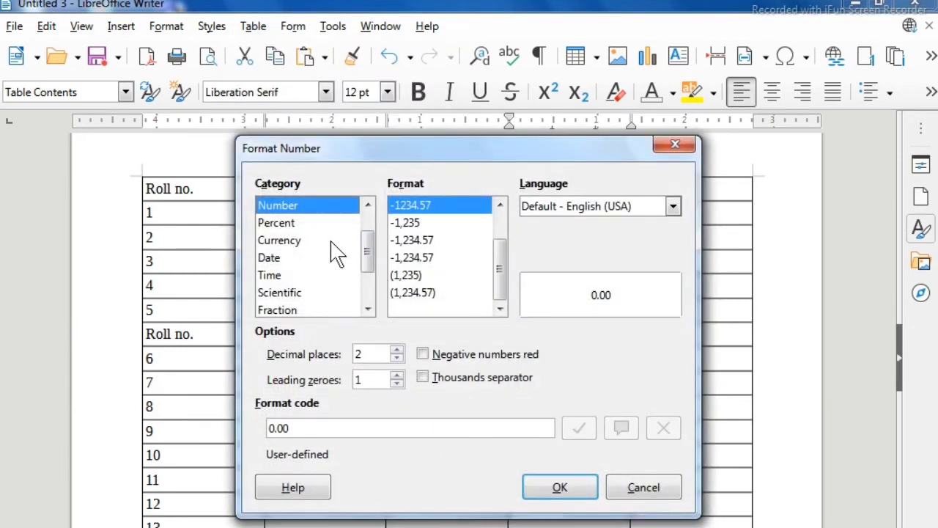
{"action": "left_click", "coordinate": [290, 224]}
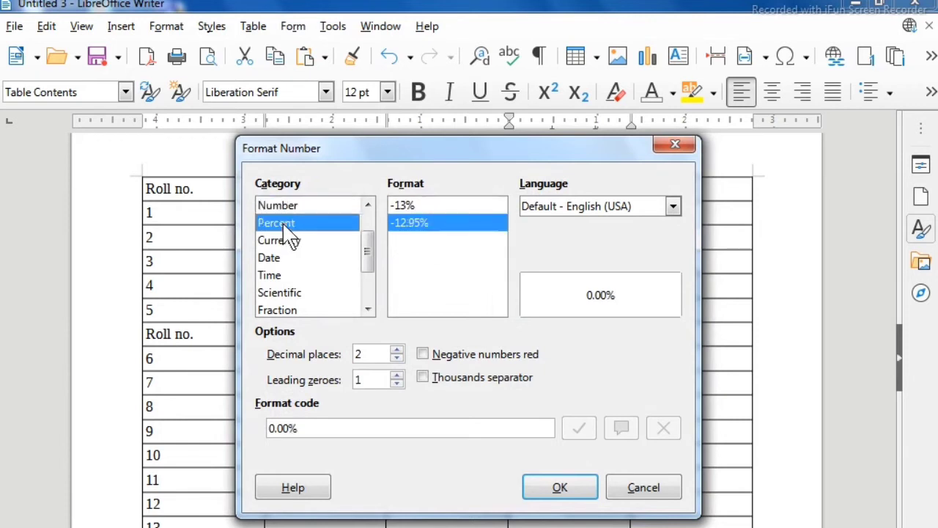
{"action": "left_click", "coordinate": [300, 243]}
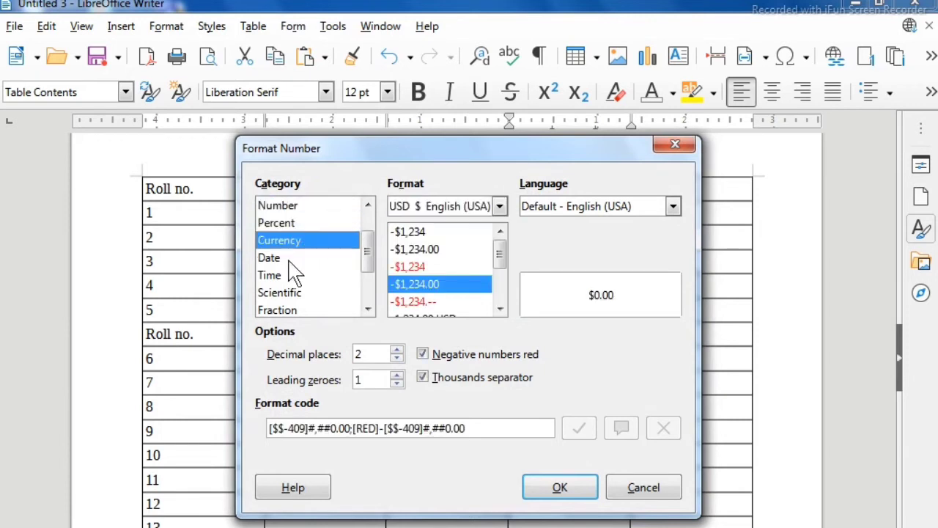
{"action": "left_click", "coordinate": [288, 260]}
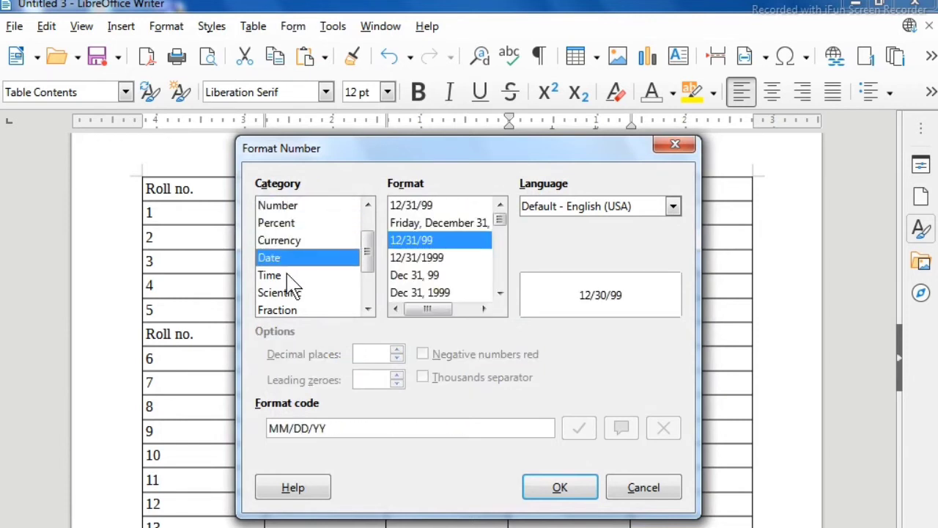
{"action": "left_click", "coordinate": [287, 277]}
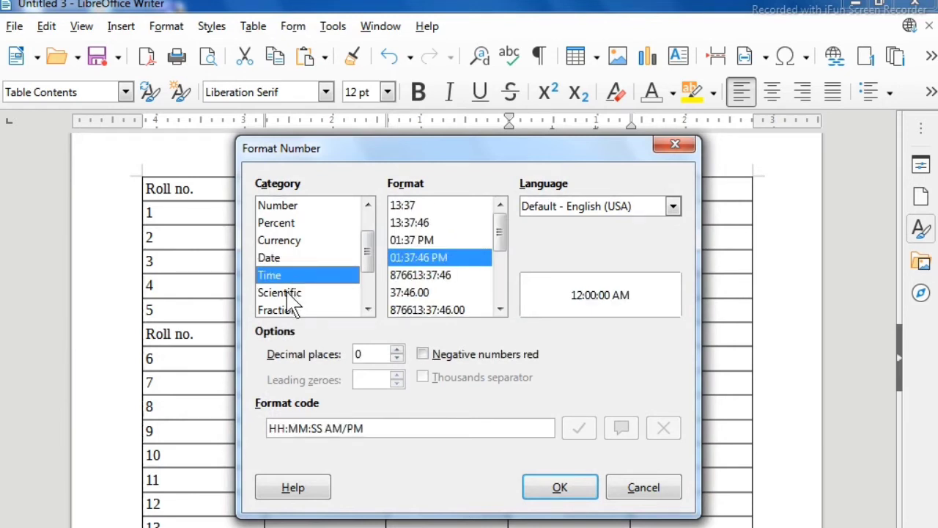
{"action": "left_click", "coordinate": [292, 296]}
{"action": "left_click", "coordinate": [296, 312]}
{"action": "left_click", "coordinate": [295, 291]}
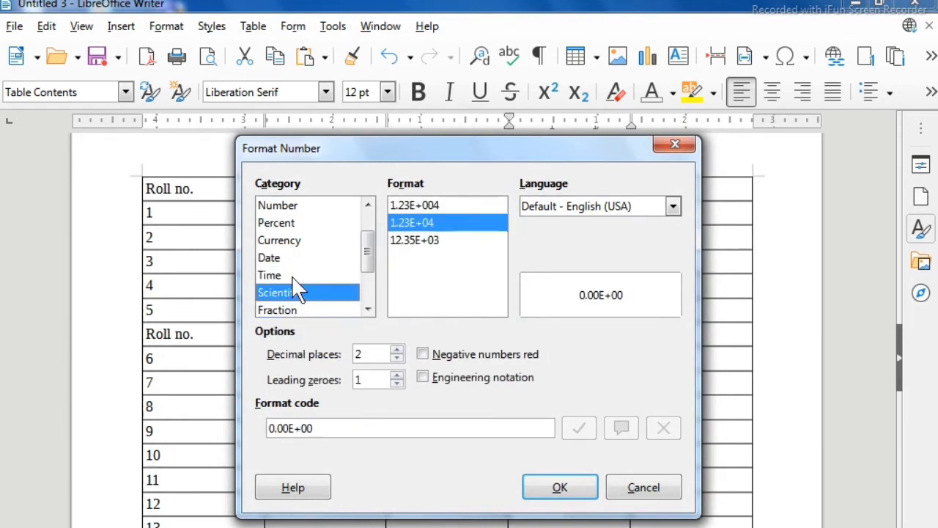
{"action": "left_click", "coordinate": [289, 257]}
{"action": "left_click", "coordinate": [289, 241]}
{"action": "left_click", "coordinate": [291, 274]}
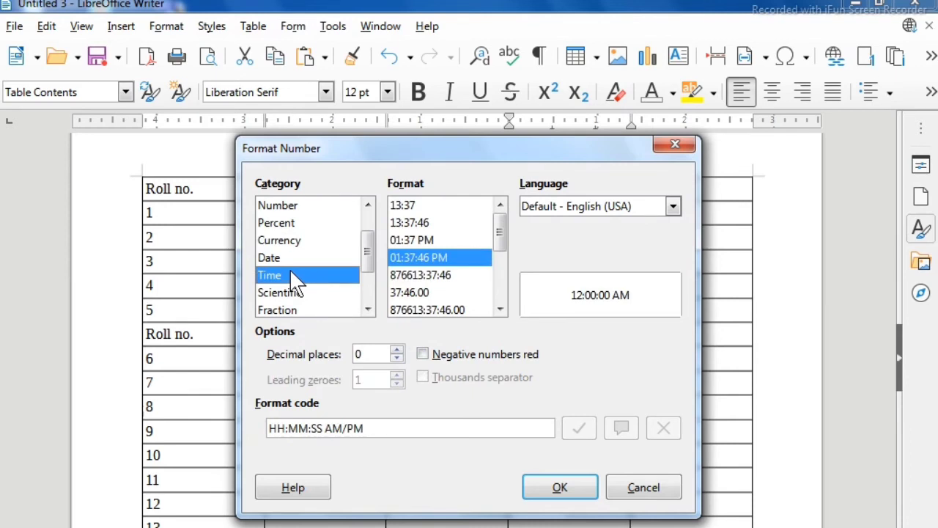
{"action": "left_click", "coordinate": [290, 257]}
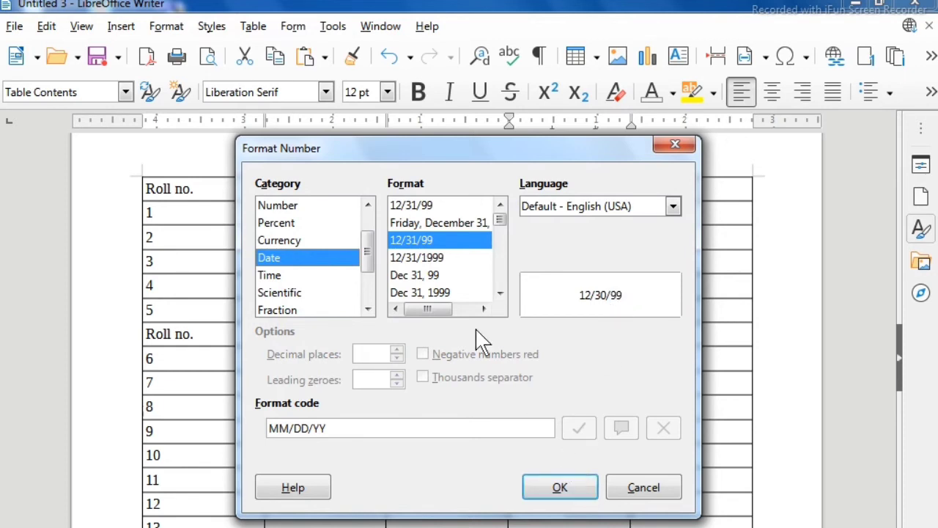
{"action": "left_click", "coordinate": [576, 489]}
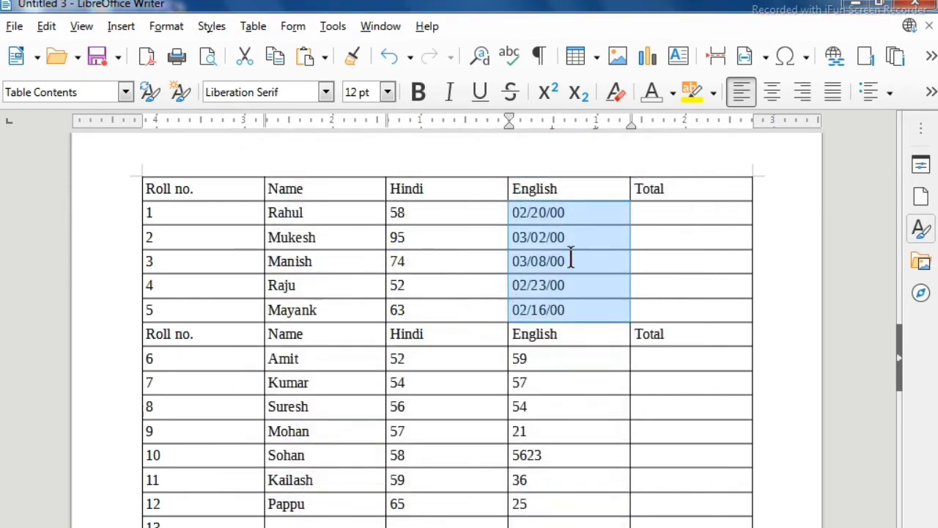
- Set the English marks of roll nos. 1 to 5 to the General format of the Number category
{"action": "left_click", "coordinate": [253, 26]}
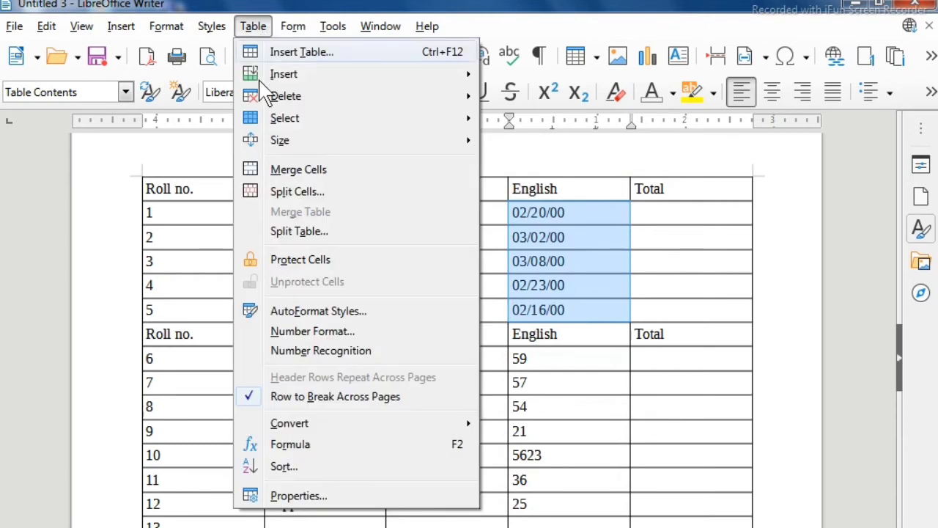
{"action": "left_click", "coordinate": [325, 334]}
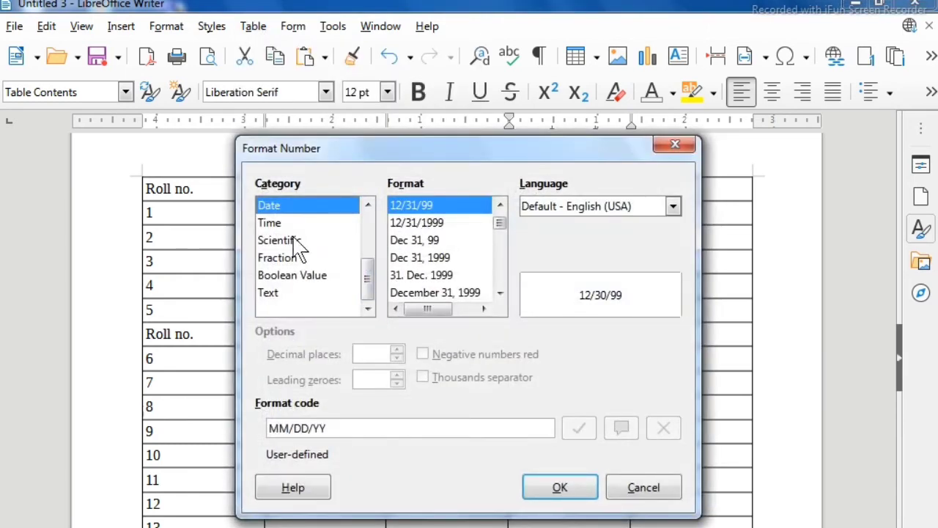
{"action": "scroll", "coordinate": [293, 220], "scroll_direction": "up", "scroll_amount": 2}
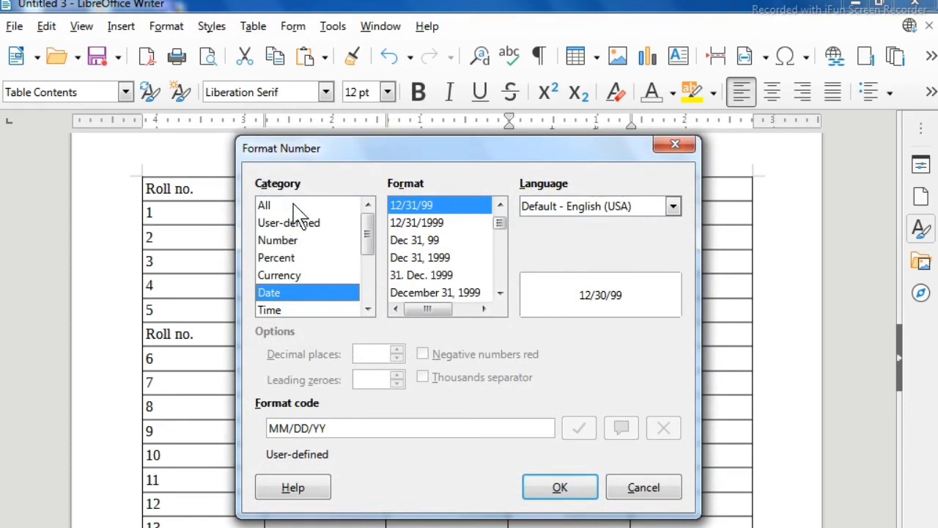
{"action": "left_click", "coordinate": [293, 240]}
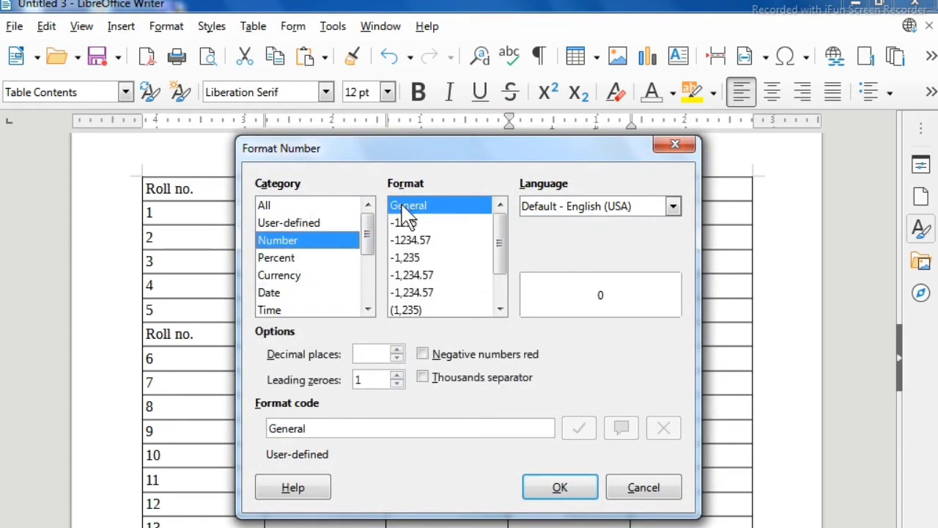
{"action": "left_click", "coordinate": [577, 490]}
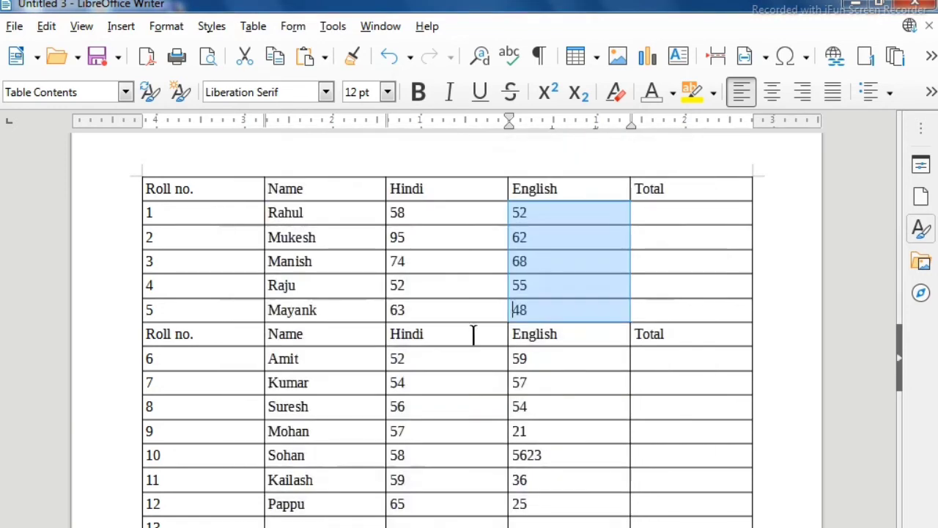
{"action": "left_click", "coordinate": [477, 421]}
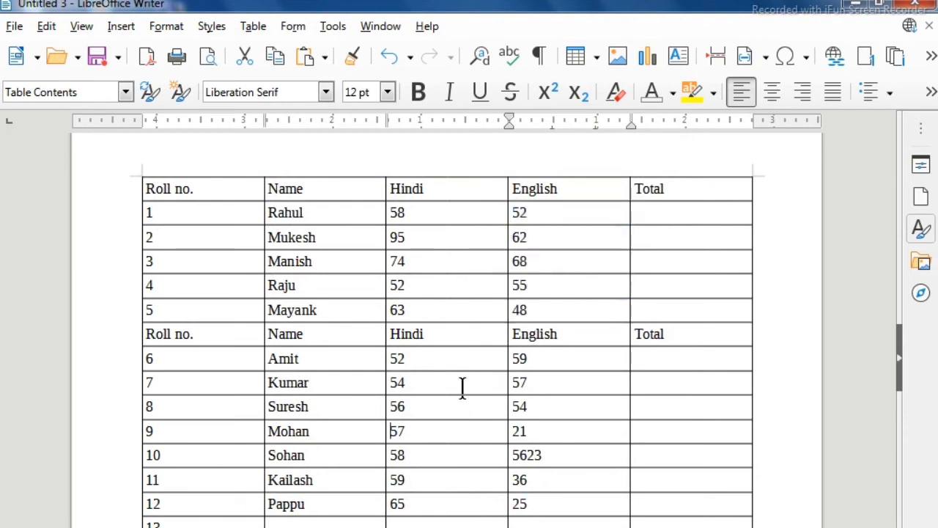
{"action": "left_click", "coordinate": [256, 31]}
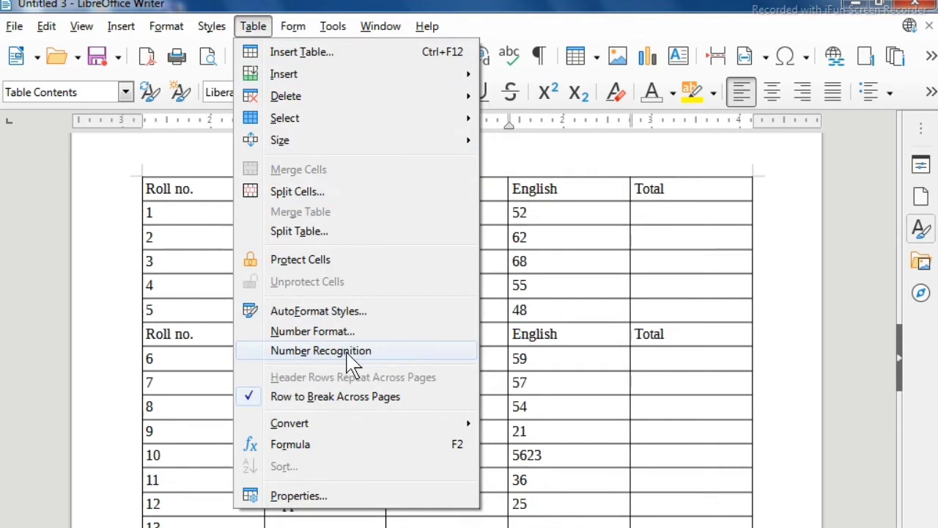
{"action": "left_click", "coordinate": [504, 326]}
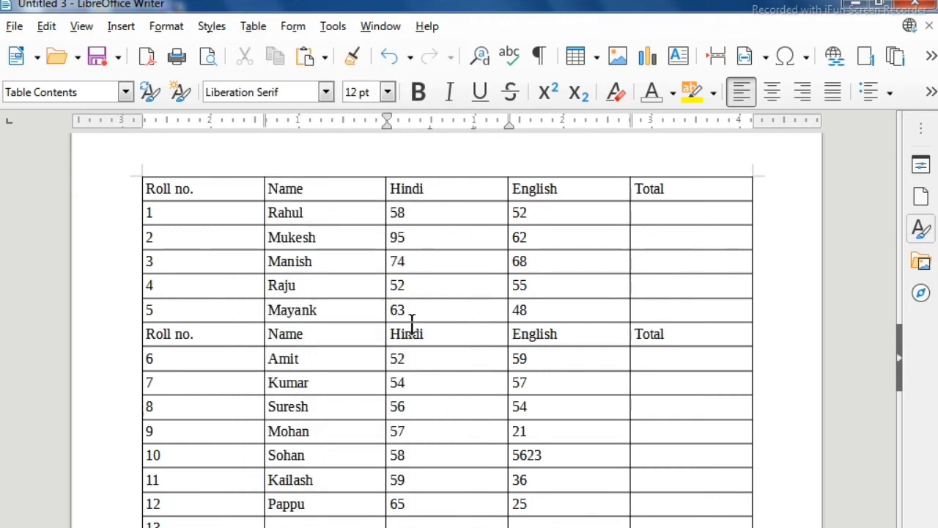
{"action": "left_click_drag", "start_coordinate": [412, 323], "coordinate": [425, 356]}
{"action": "left_click", "coordinate": [435, 292]}
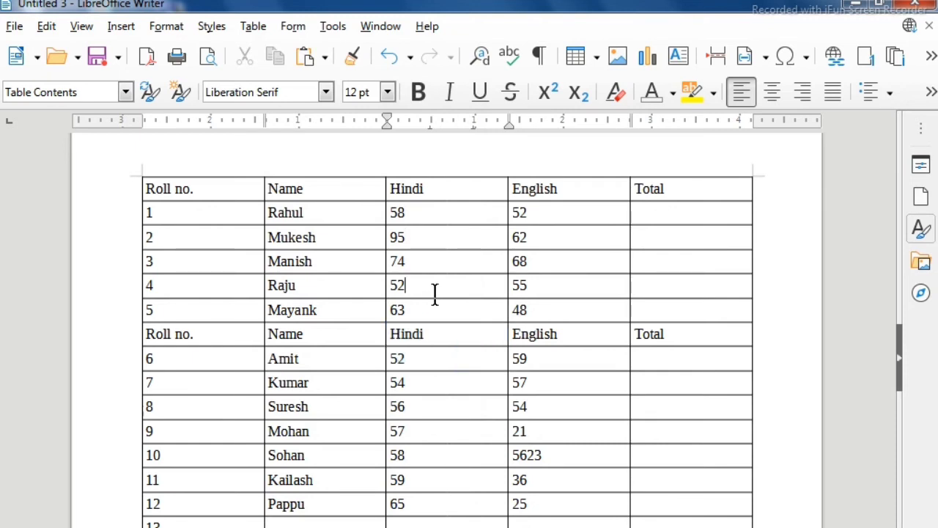
- Replace roll no. 8's Hindi mark with ty and roll no. 9's Hindi mark with 87
{"action": "left_click_drag", "start_coordinate": [435, 301], "coordinate": [379, 407]}
{"action": "left_click", "coordinate": [469, 379]}
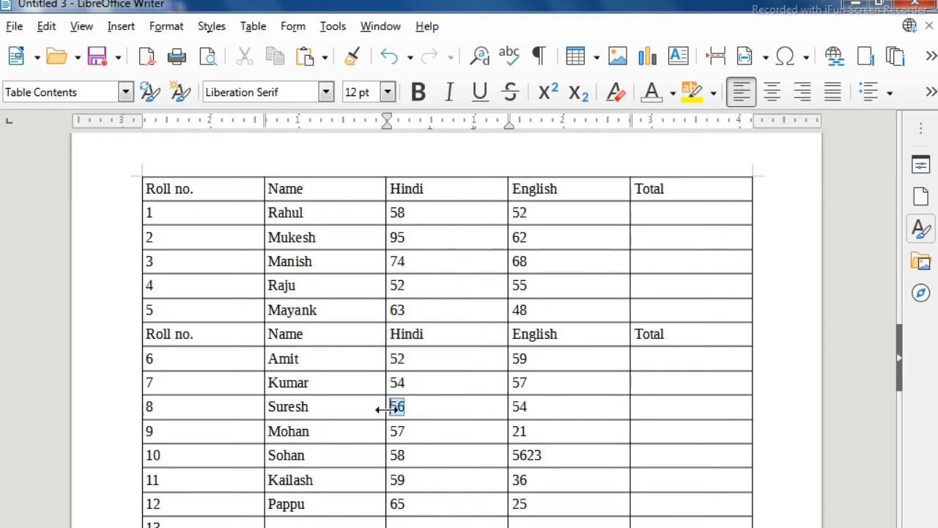
{"action": "key", "text": "Delete"}
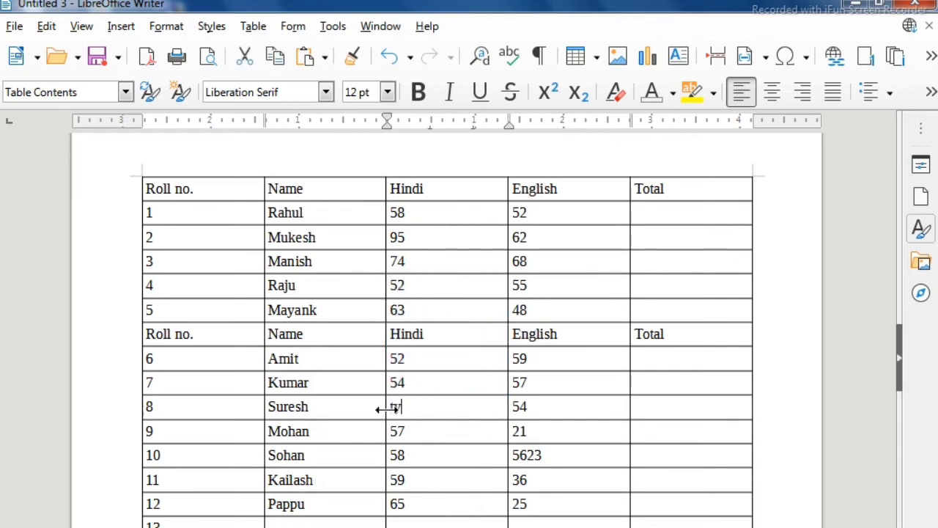
{"action": "left_click", "coordinate": [431, 429]}
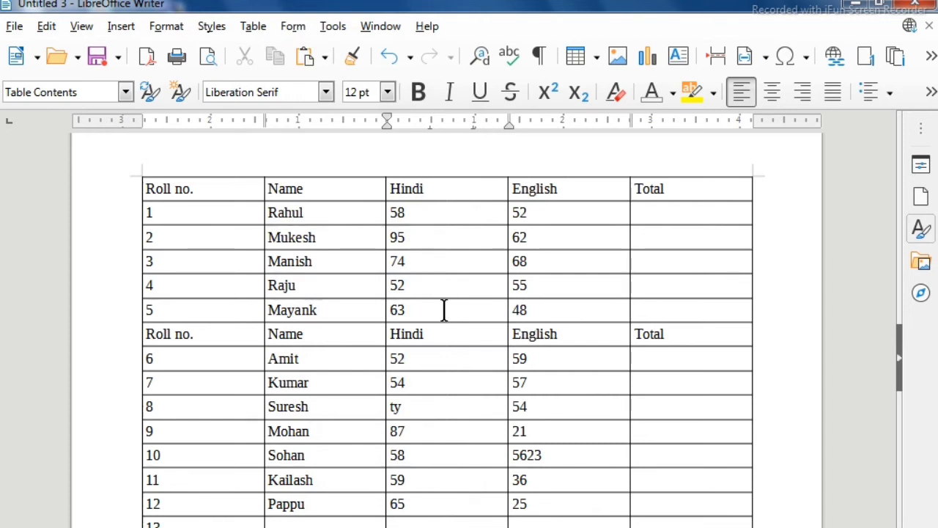
- In the Writer table options, enable number recognition, number format recognition and alignment for input in tables, and apply the settings
{"action": "left_click_drag", "start_coordinate": [442, 209], "coordinate": [451, 378]}
{"action": "left_click", "coordinate": [257, 28]}
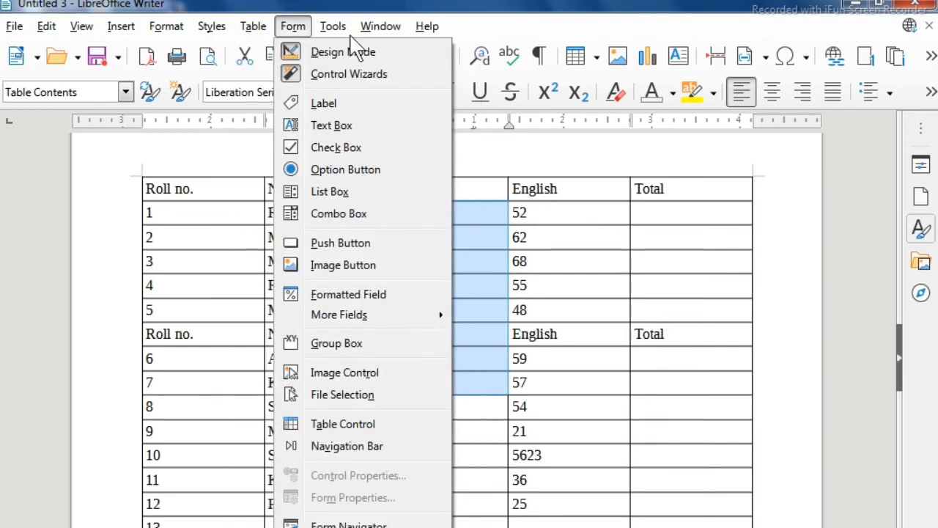
{"action": "mouse_move", "coordinate": [342, 31]}
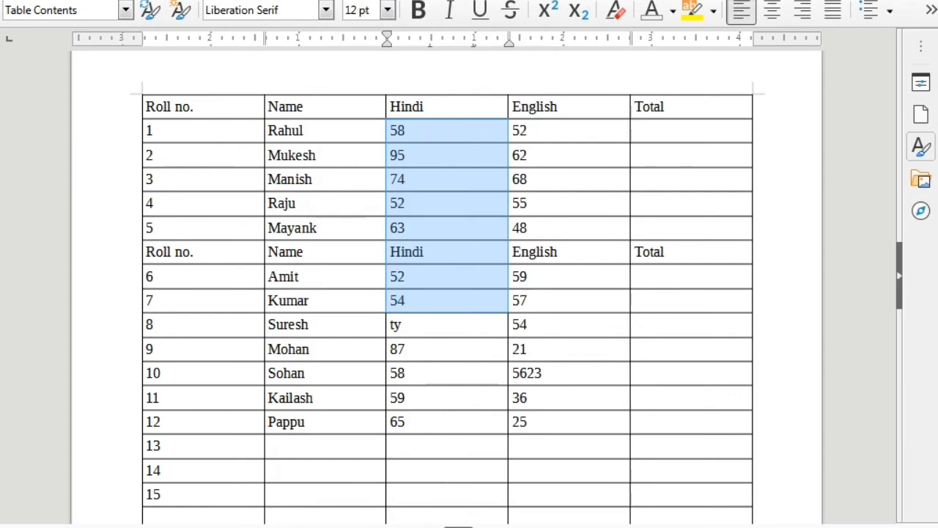
{"action": "left_click", "coordinate": [337, 28]}
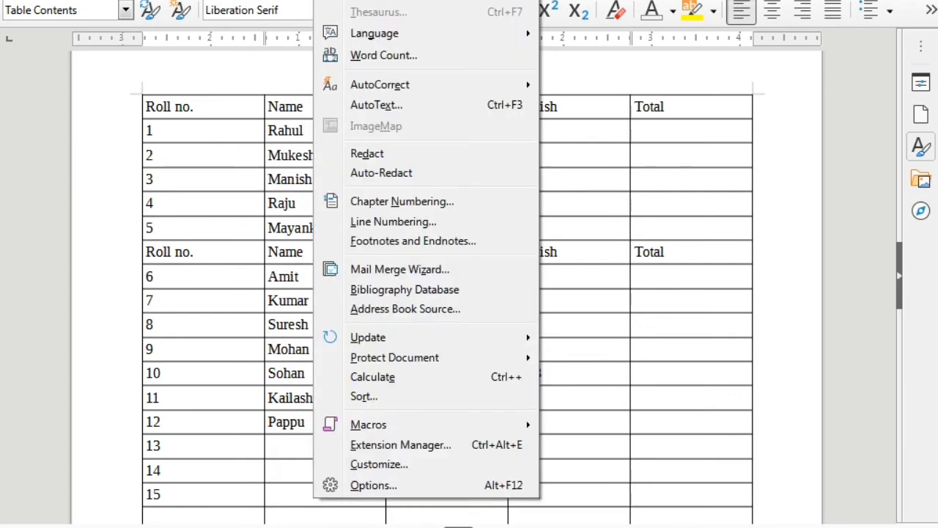
{"action": "left_click", "coordinate": [371, 485]}
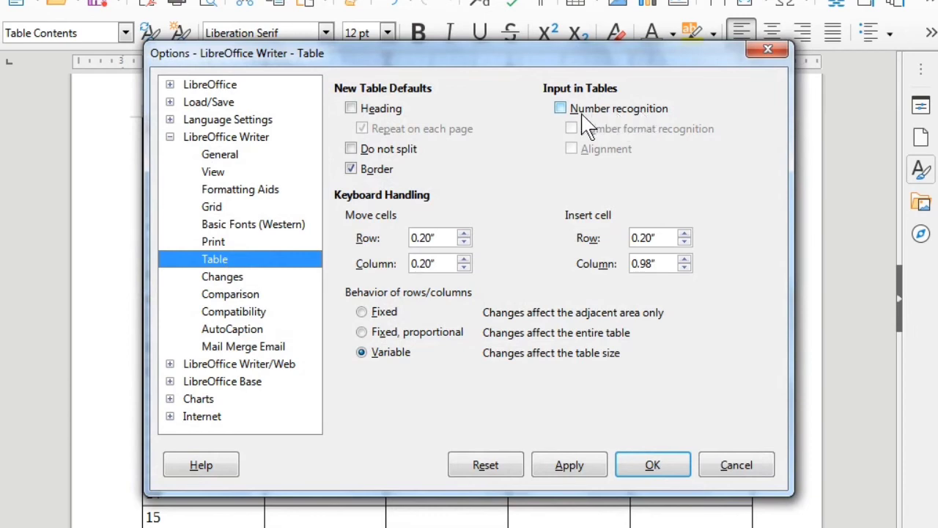
{"action": "left_click", "coordinate": [561, 109]}
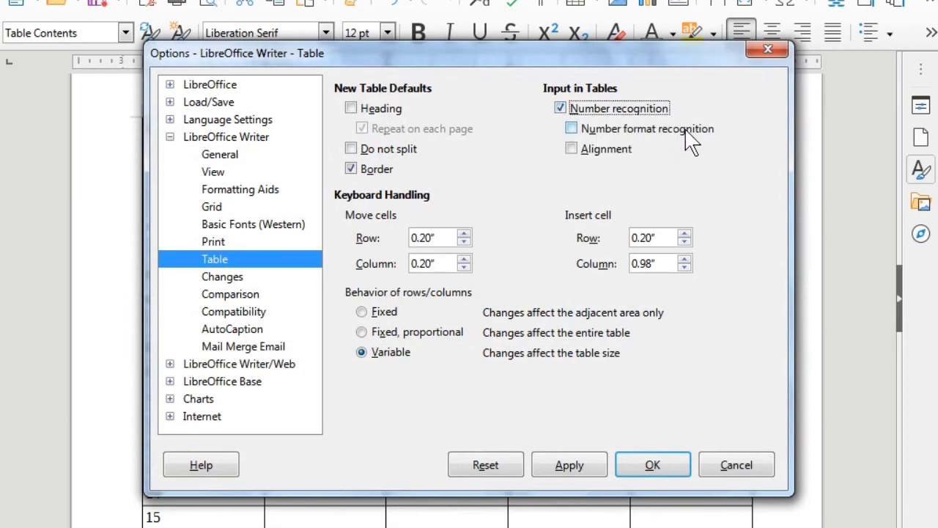
{"action": "left_click", "coordinate": [572, 129]}
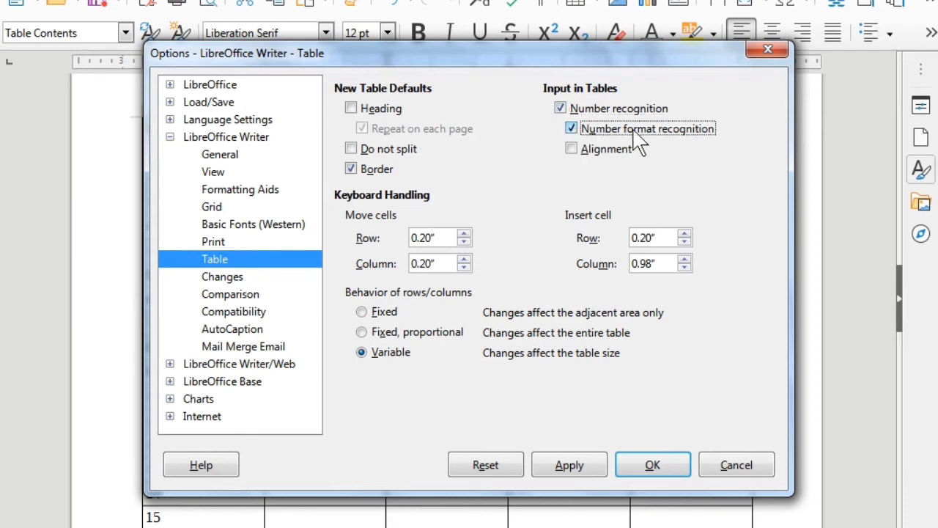
{"action": "left_click", "coordinate": [573, 150]}
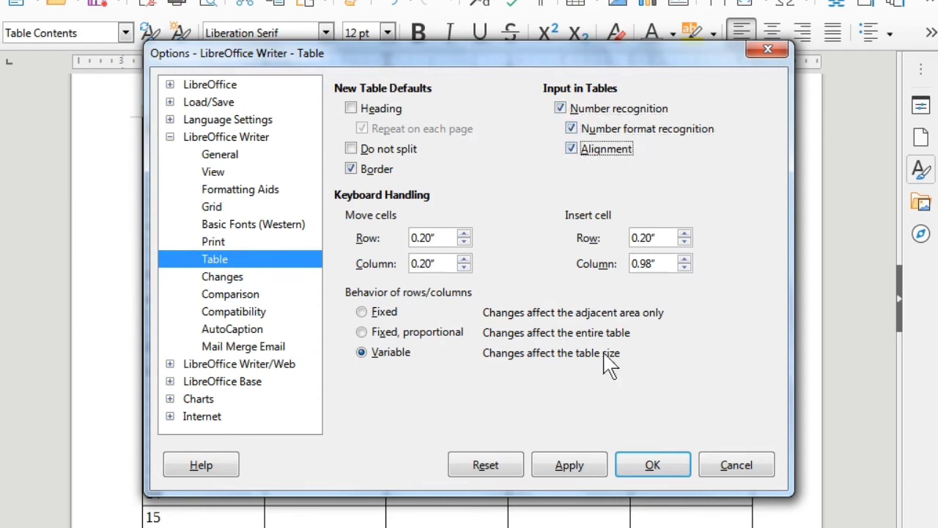
{"action": "left_click", "coordinate": [585, 472]}
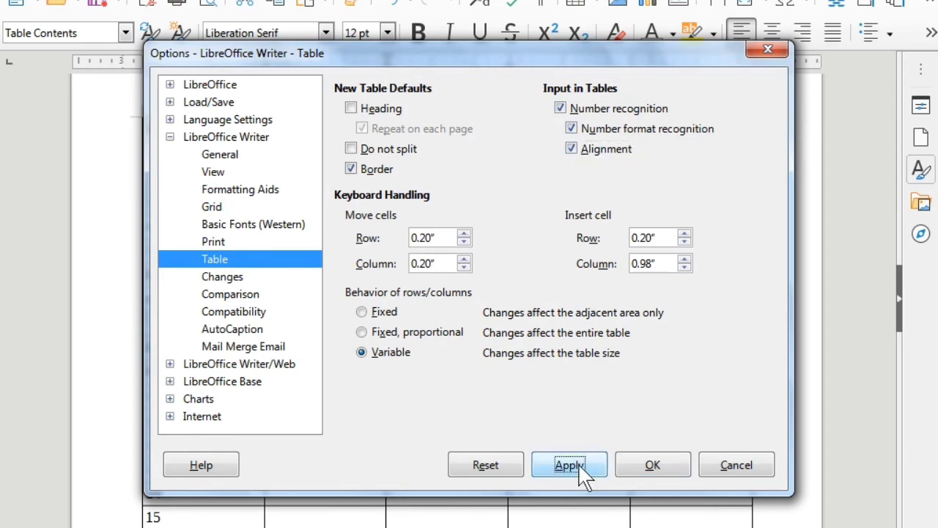
- Close the Writer options and check that Number Recognition is enabled for the Hindi cells of roll nos. 1 to 7
{"action": "left_click", "coordinate": [660, 468]}
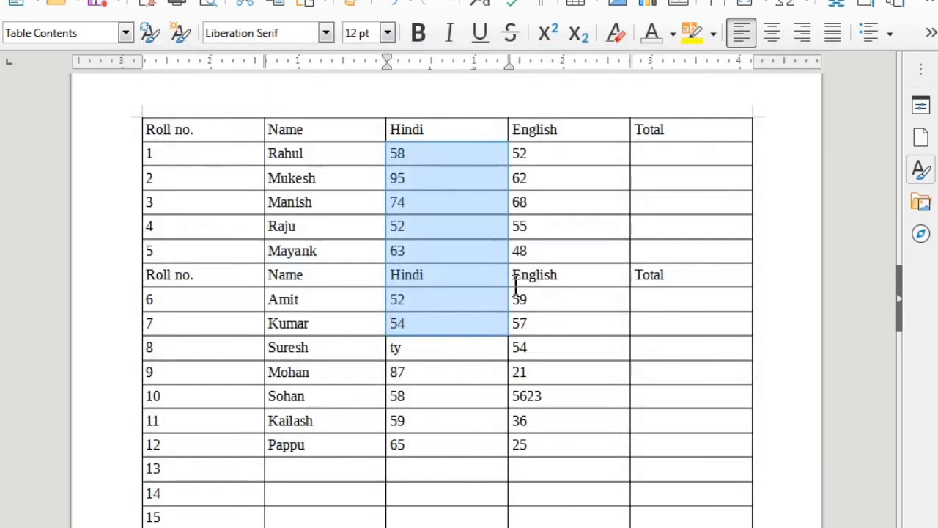
{"action": "left_click", "coordinate": [461, 330]}
{"action": "left_click_drag", "start_coordinate": [433, 154], "coordinate": [410, 323]}
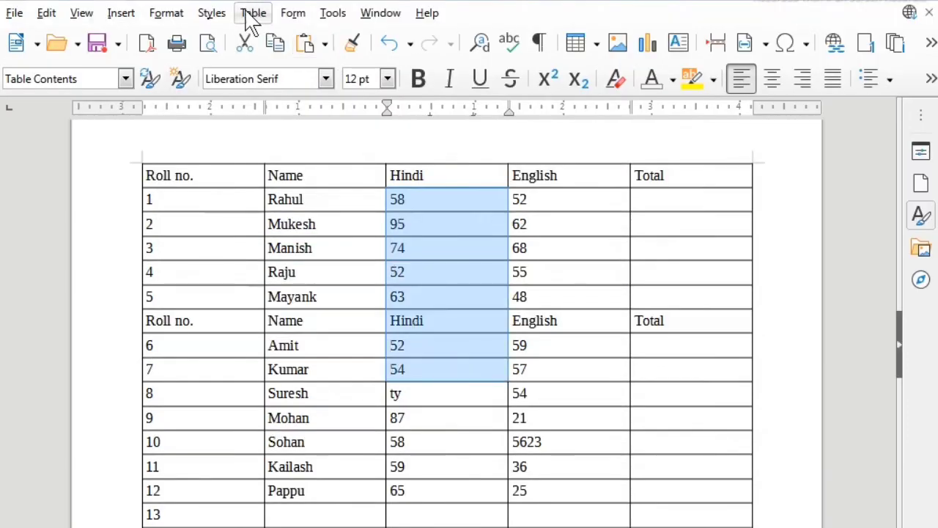
{"action": "left_click", "coordinate": [253, 13]}
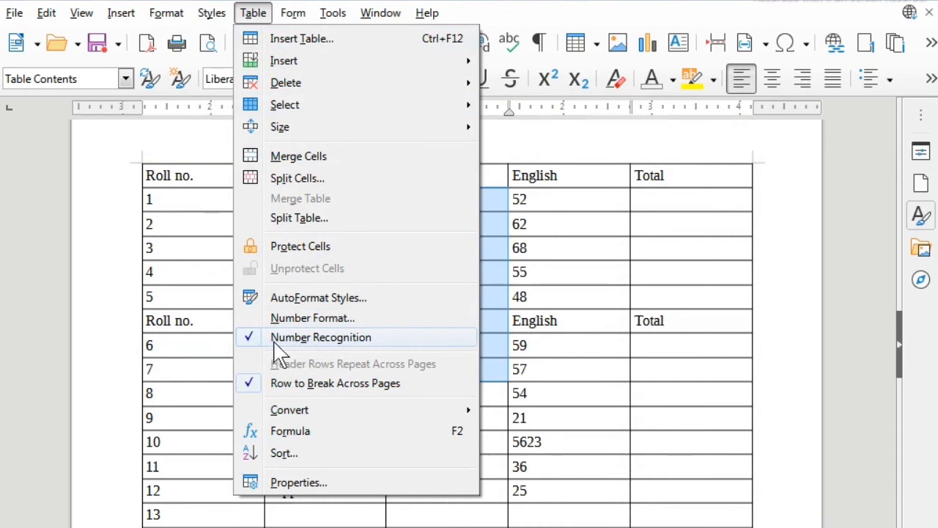
{"action": "left_click", "coordinate": [549, 325]}
{"action": "left_click", "coordinate": [469, 273]}
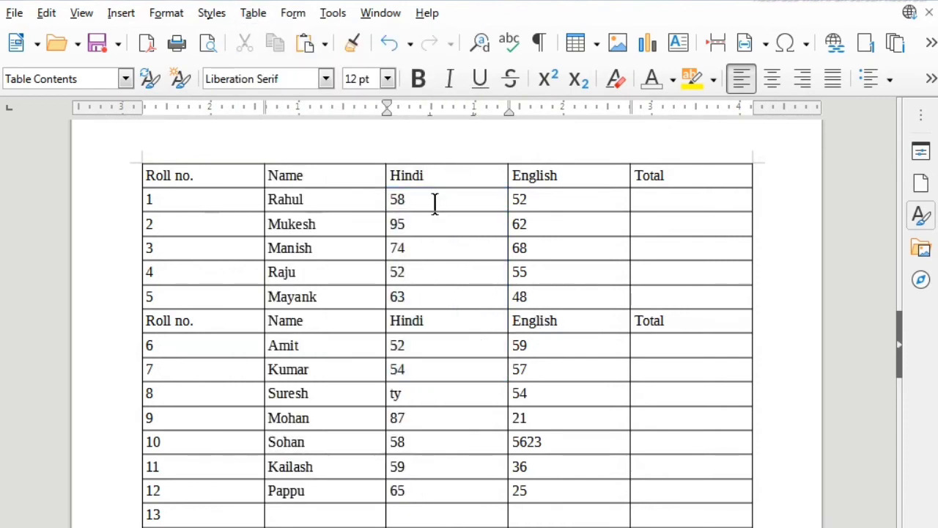
- Clear the Hindi cells from roll no. 1 to roll no. 7, and enter text for roll no. 1 and 95 for roll no. 3
{"action": "left_click_drag", "start_coordinate": [434, 203], "coordinate": [419, 362]}
{"action": "key", "text": "Delete"}
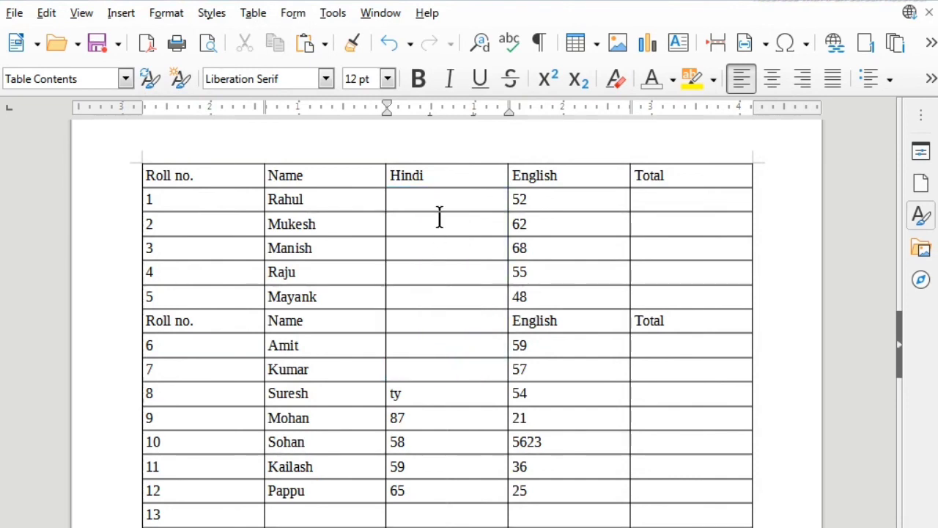
{"action": "type", "text": "text"}
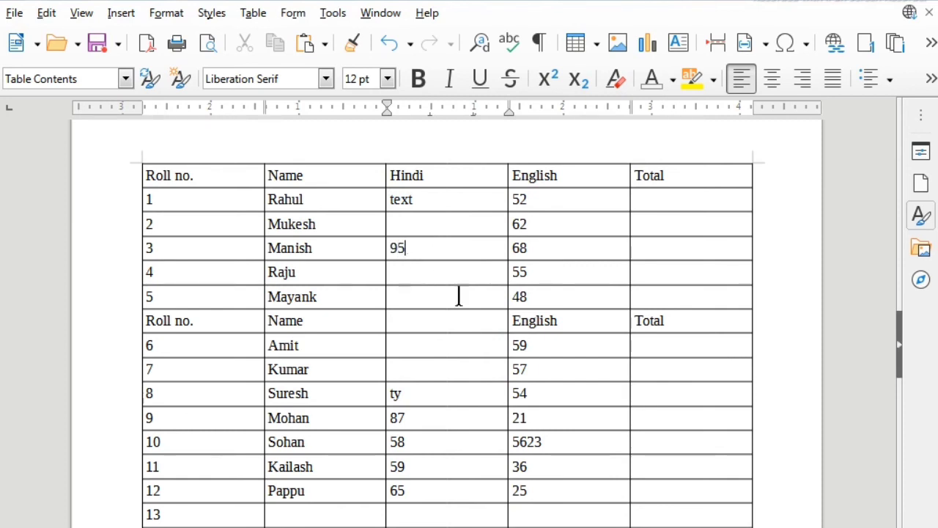
{"action": "left_click", "coordinate": [447, 287]}
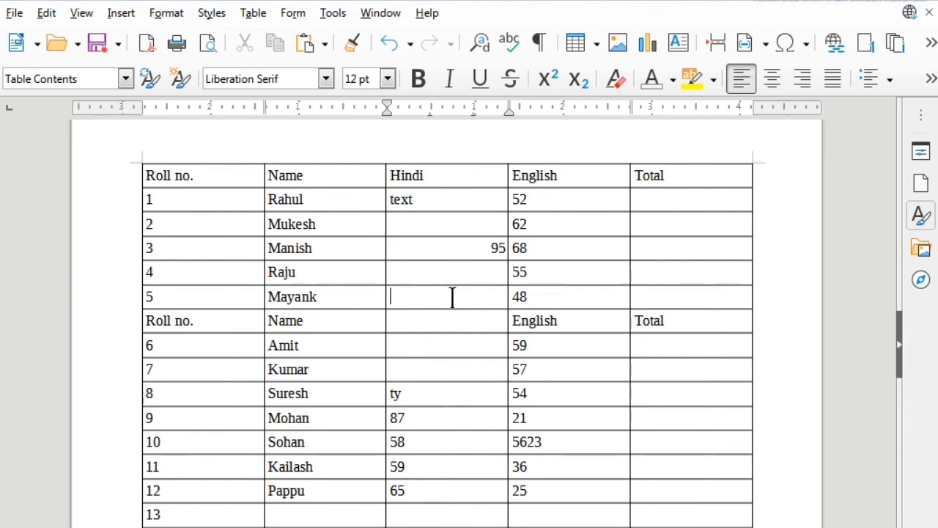
{"action": "left_click", "coordinate": [253, 12]}
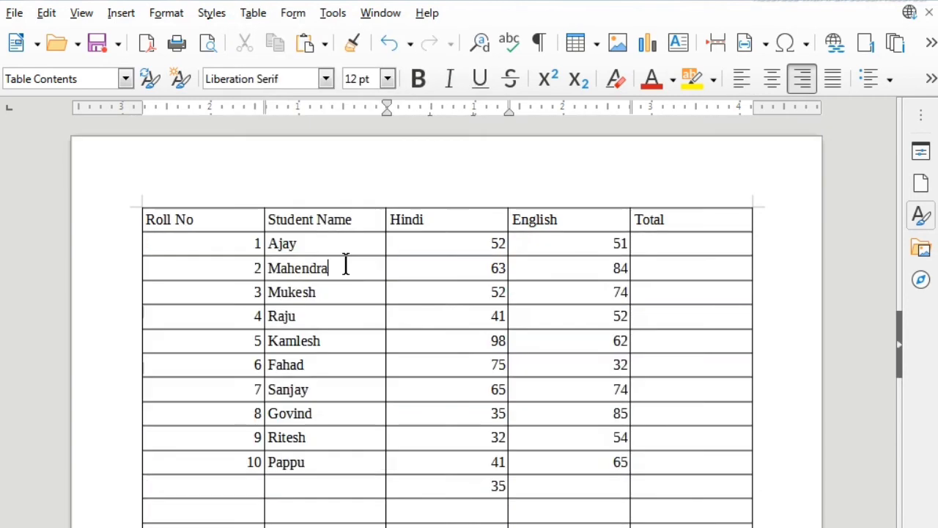
{"action": "left_click", "coordinate": [253, 13]}
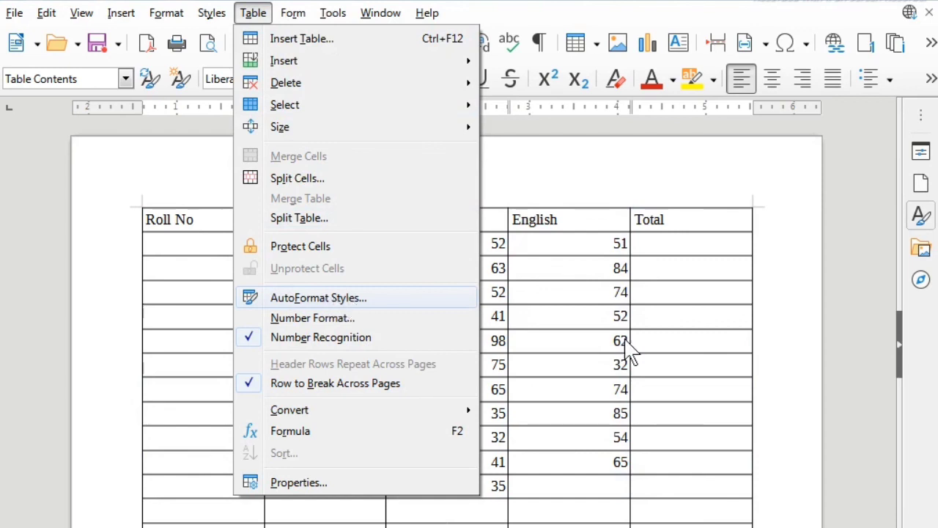
{"action": "left_click", "coordinate": [692, 377]}
- Compare the Box List AutoFormat styles and apply Box List Green from the header row through the second row below roll no. 10
{"action": "left_click_drag", "start_coordinate": [223, 226], "coordinate": [645, 509]}
{"action": "left_click", "coordinate": [254, 13]}
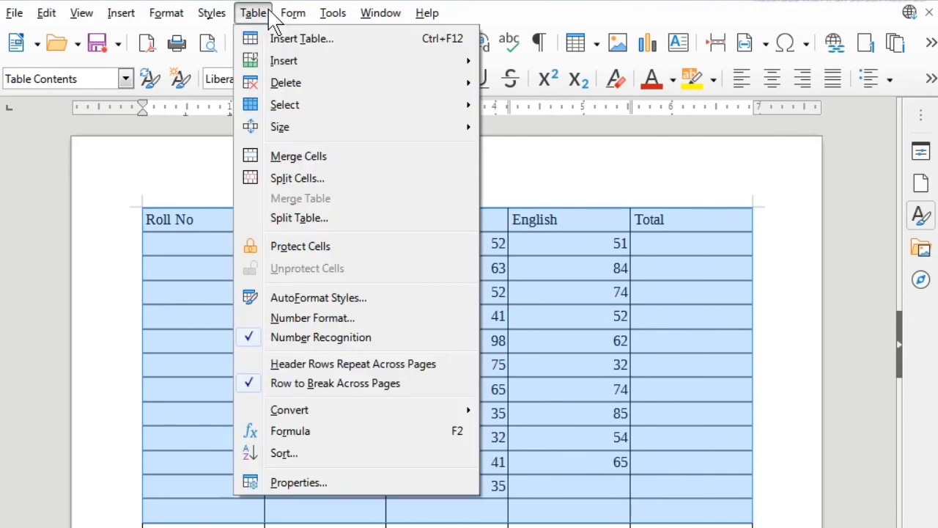
{"action": "left_click", "coordinate": [322, 300]}
{"action": "left_click", "coordinate": [302, 288]}
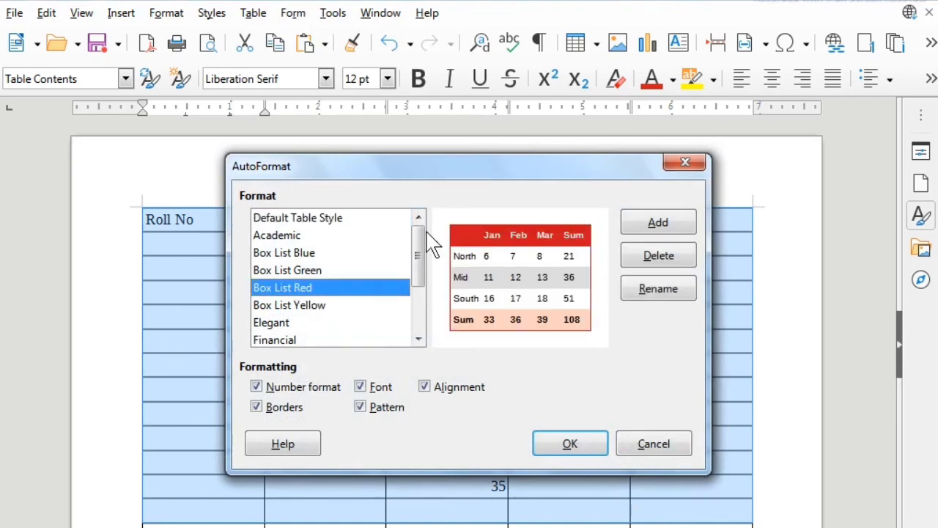
{"action": "left_click", "coordinate": [326, 253]}
{"action": "left_click", "coordinate": [321, 270]}
{"action": "left_click", "coordinate": [319, 288]}
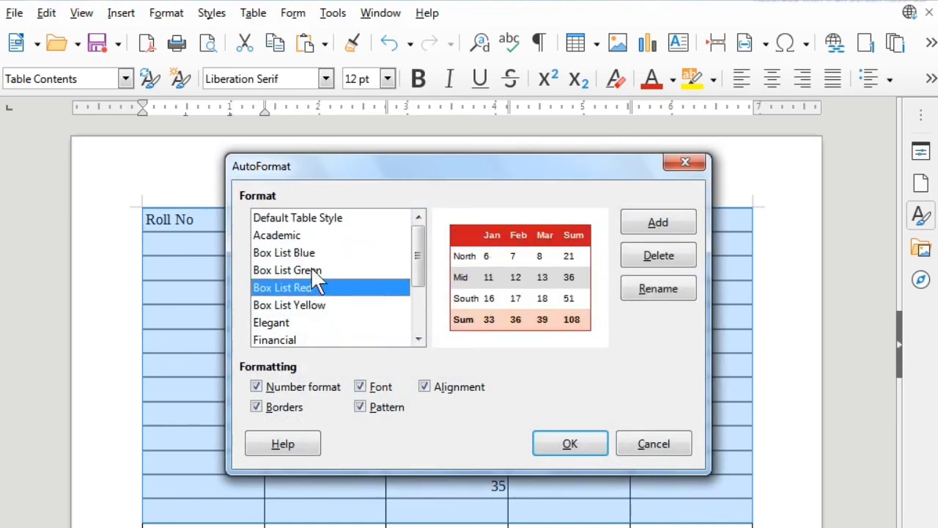
{"action": "left_click", "coordinate": [312, 270]}
{"action": "left_click", "coordinate": [303, 288]}
{"action": "left_click", "coordinate": [312, 269]}
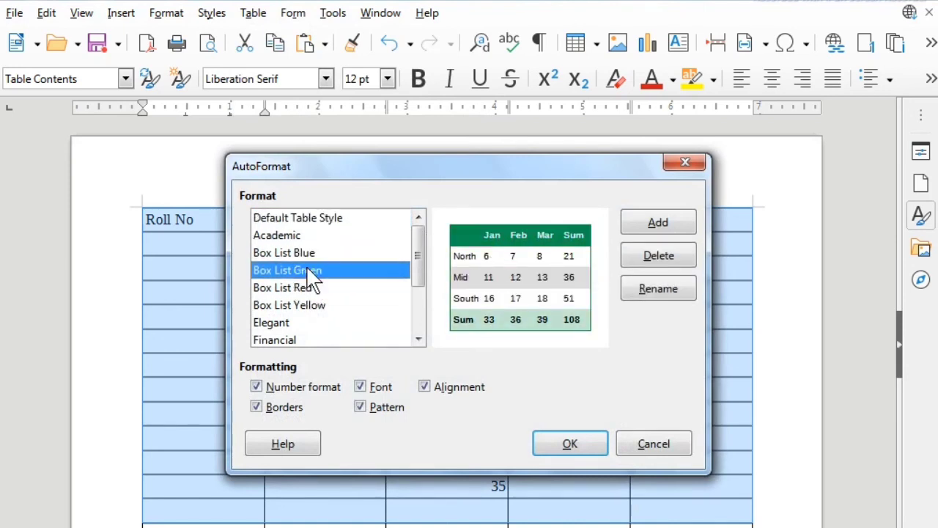
{"action": "left_click", "coordinate": [591, 449]}
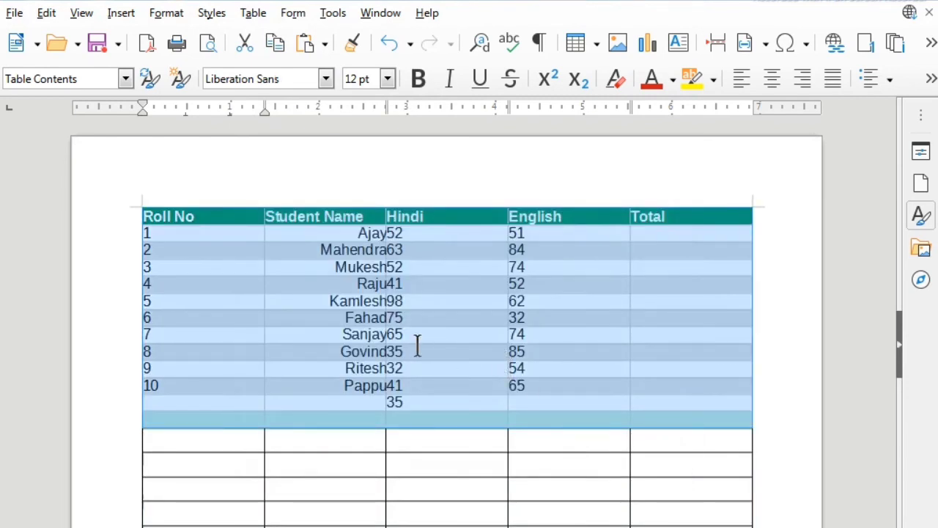
{"action": "left_click", "coordinate": [409, 388]}
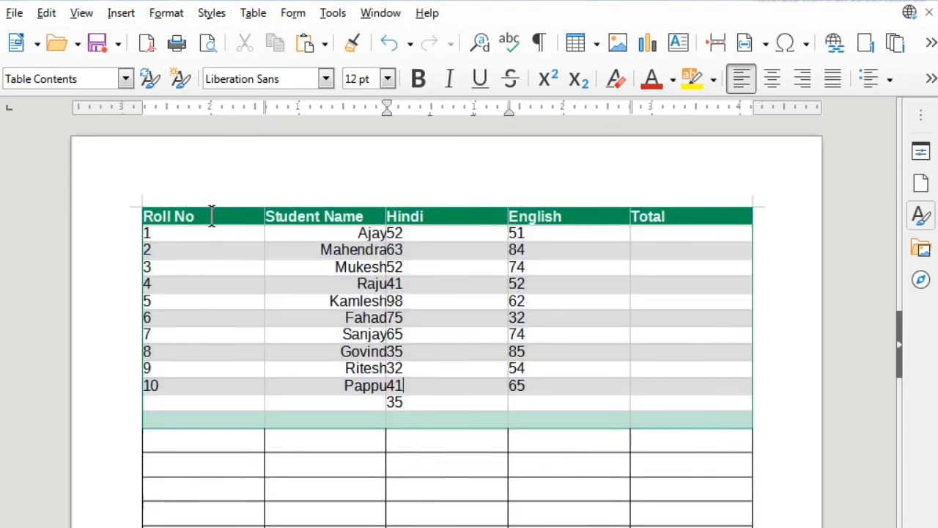
{"action": "left_click_drag", "start_coordinate": [211, 216], "coordinate": [645, 406]}
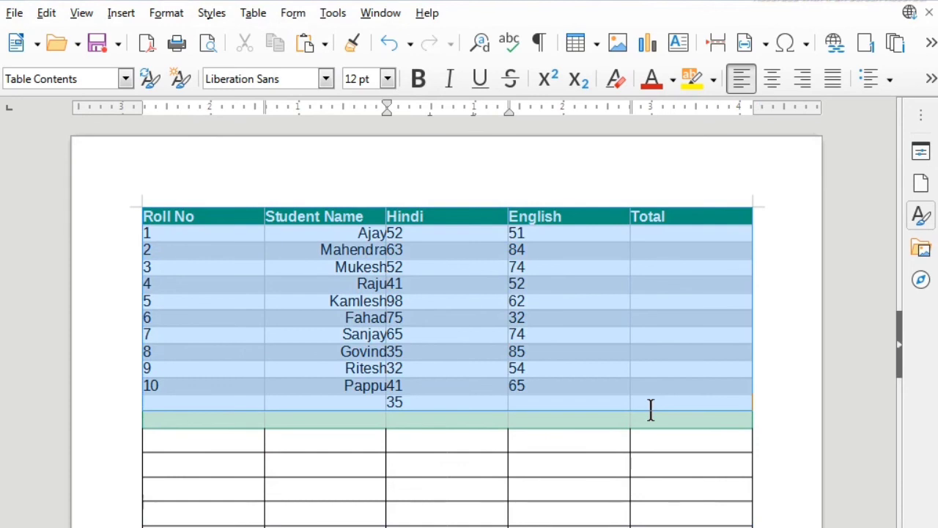
{"action": "left_click", "coordinate": [479, 416]}
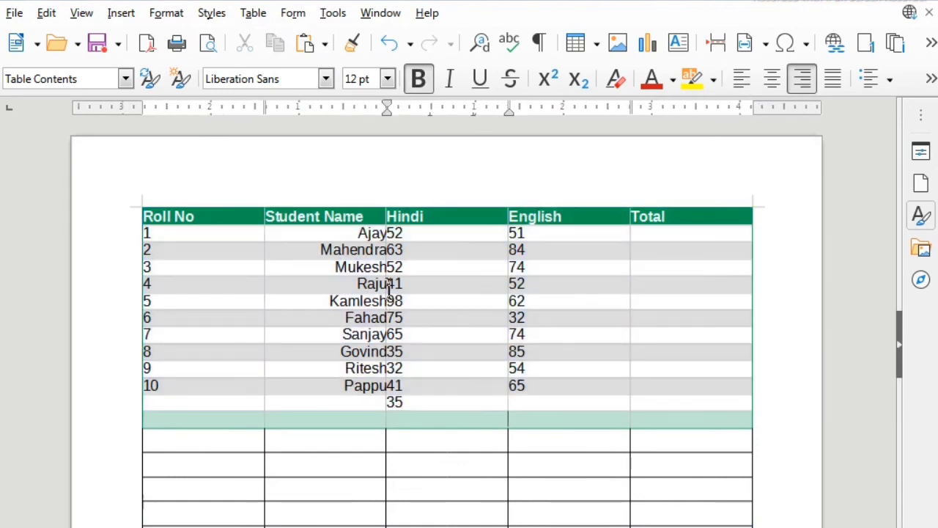
{"action": "left_click", "coordinate": [253, 14]}
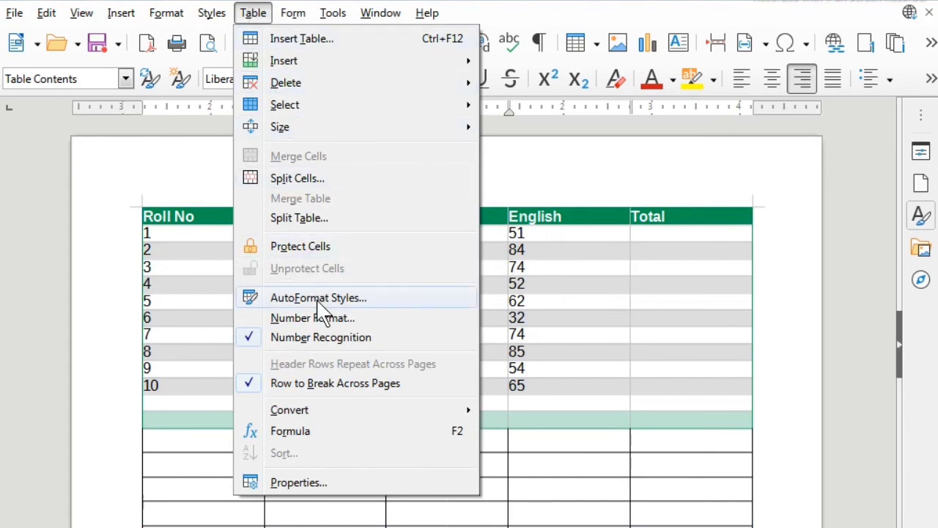